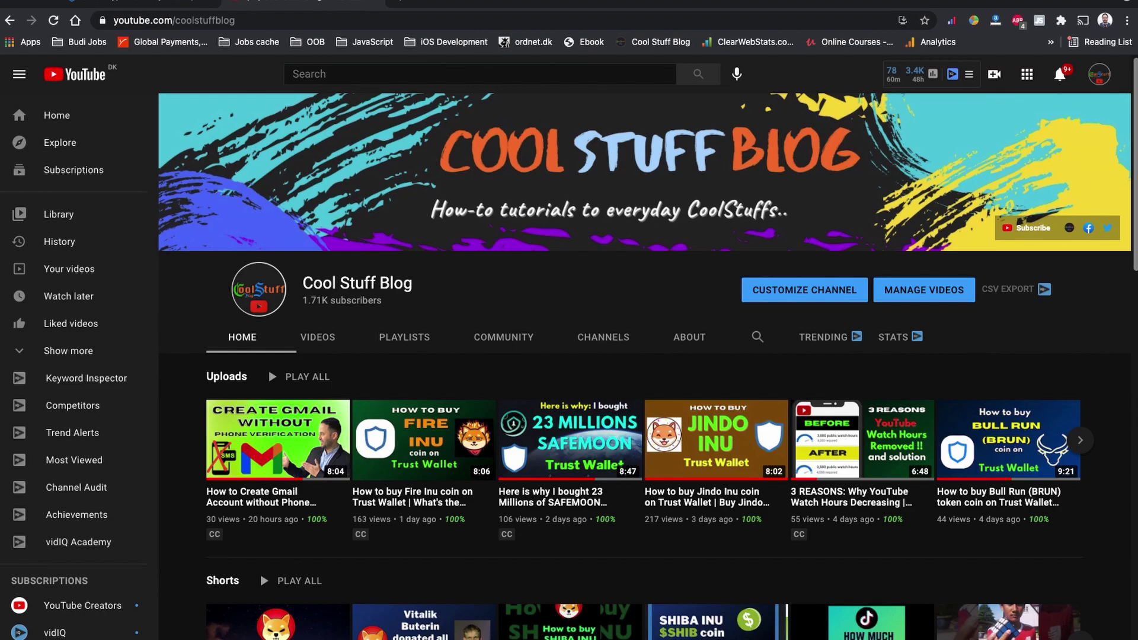
Check the latest notifications list, then close it
mouse_move(1090, 126)
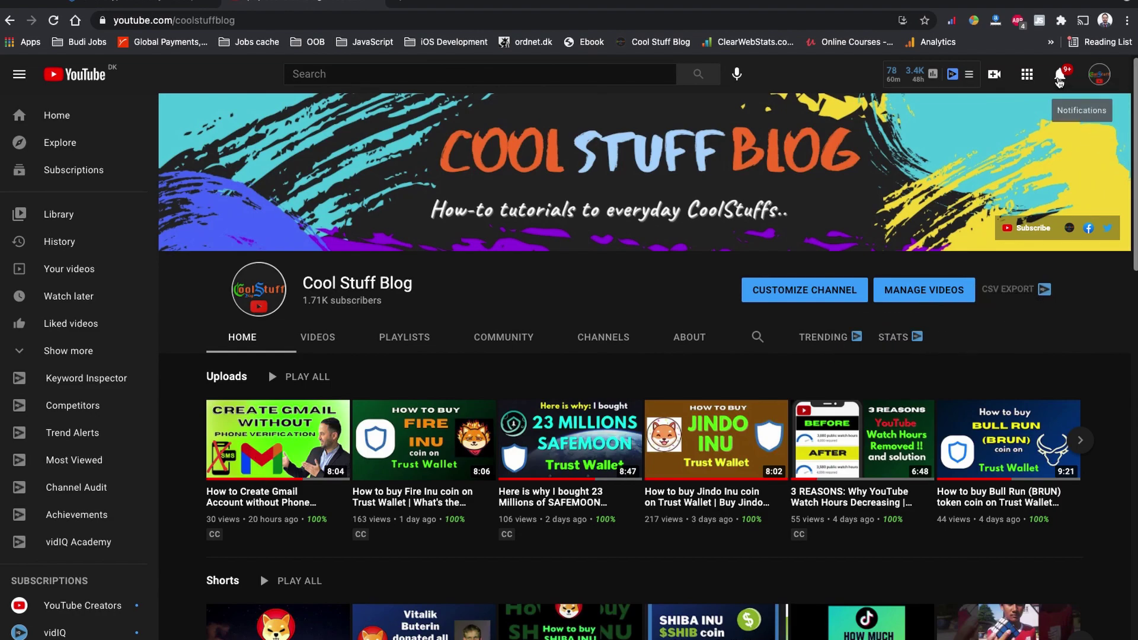
left_click(1060, 76)
left_click(1060, 76)
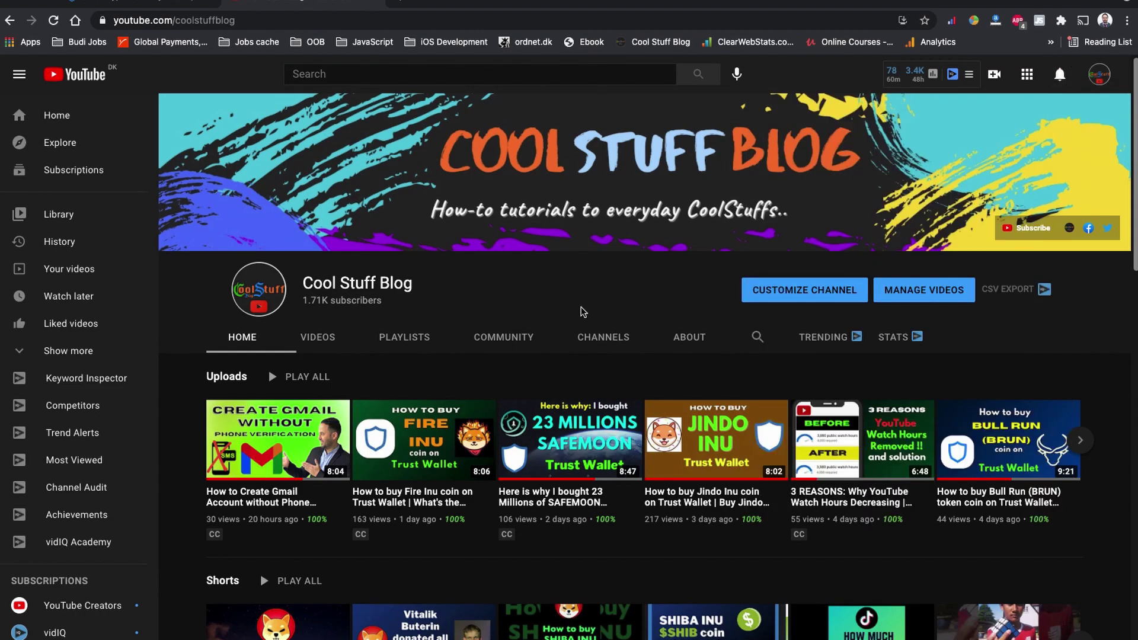
scroll(535, 302, "down", 3)
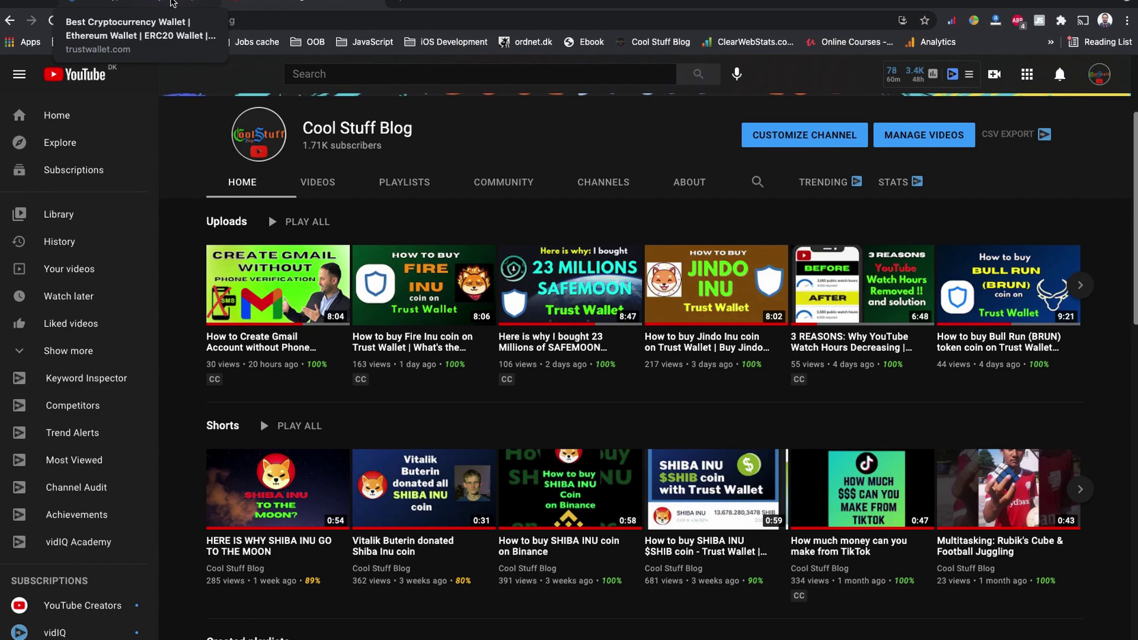
scroll(569, 297, "up", 3)
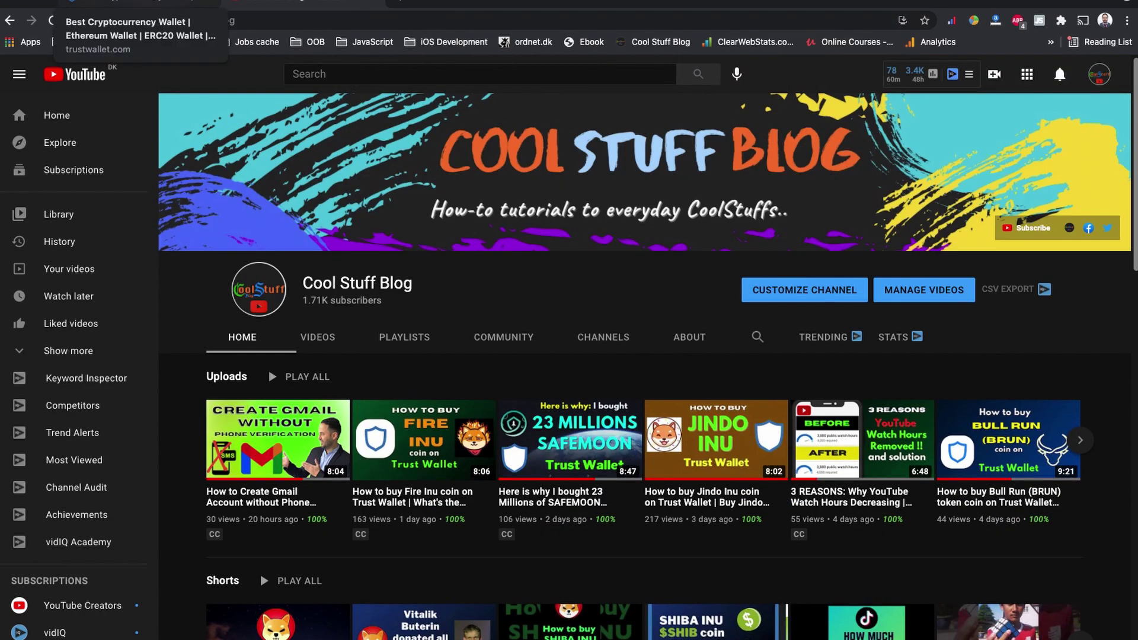
Browse the Trust Wallet homepage down to its token list, then move to the Coinbase tab
left_click(153, 2)
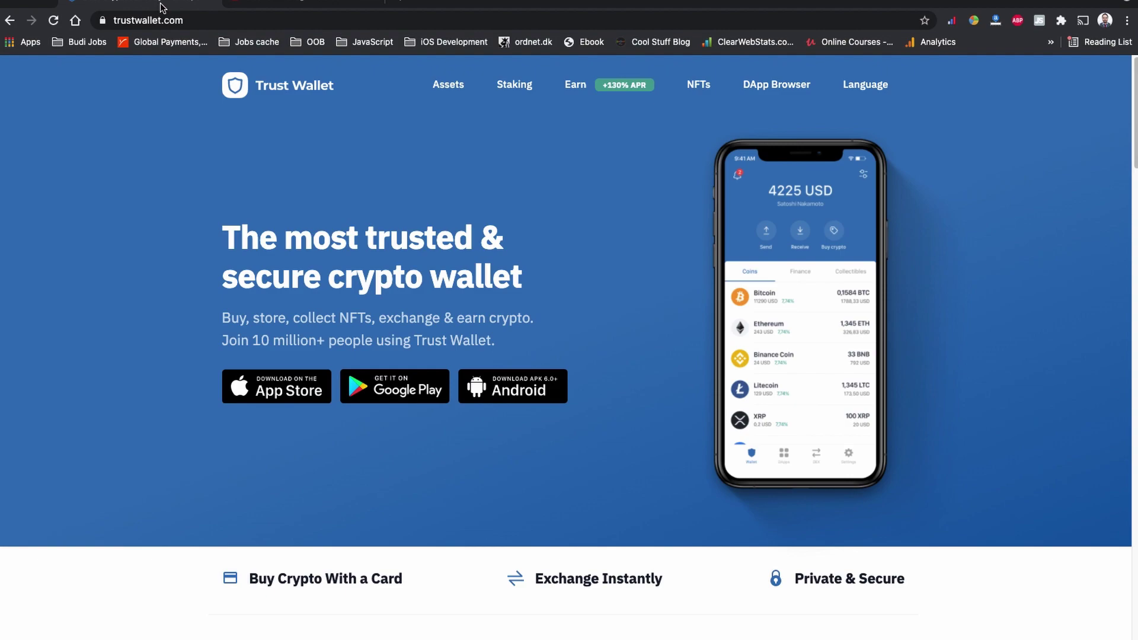
scroll(445, 308, "down", 4)
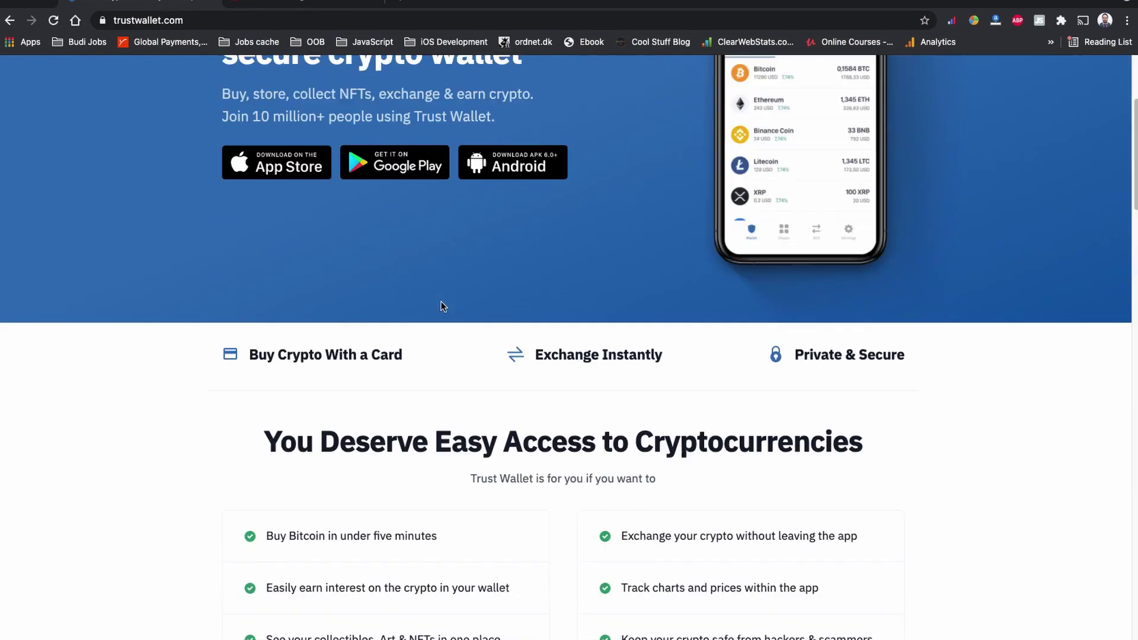
scroll(774, 264, "down", 2)
scroll(842, 261, "down", 4)
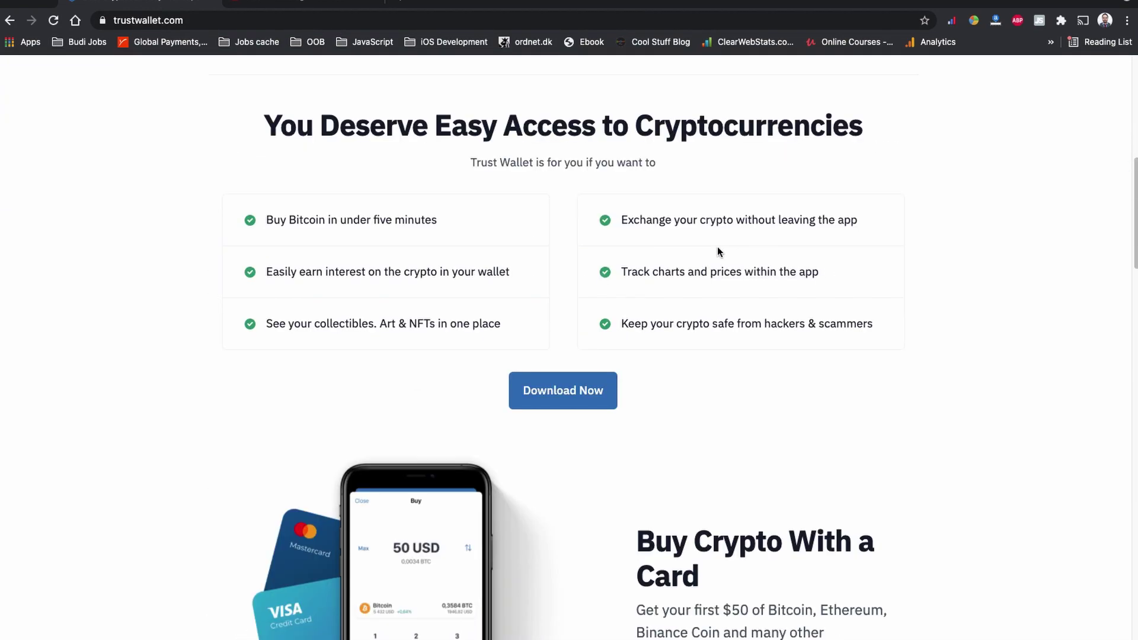
scroll(642, 258, "down", 1)
scroll(661, 285, "down", 4)
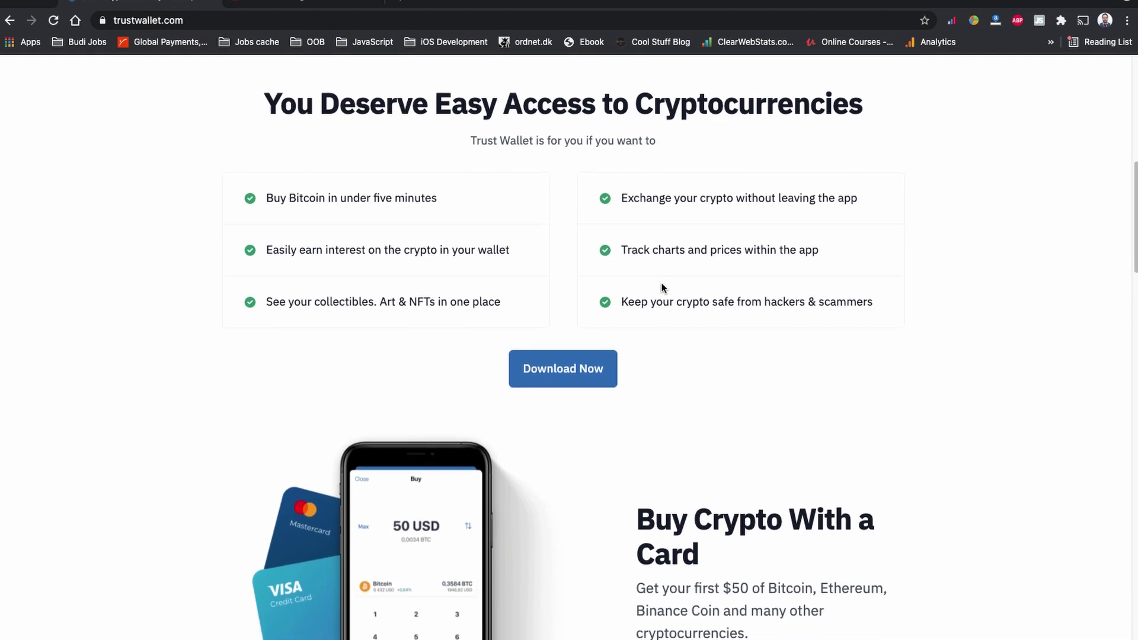
scroll(661, 285, "down", 7)
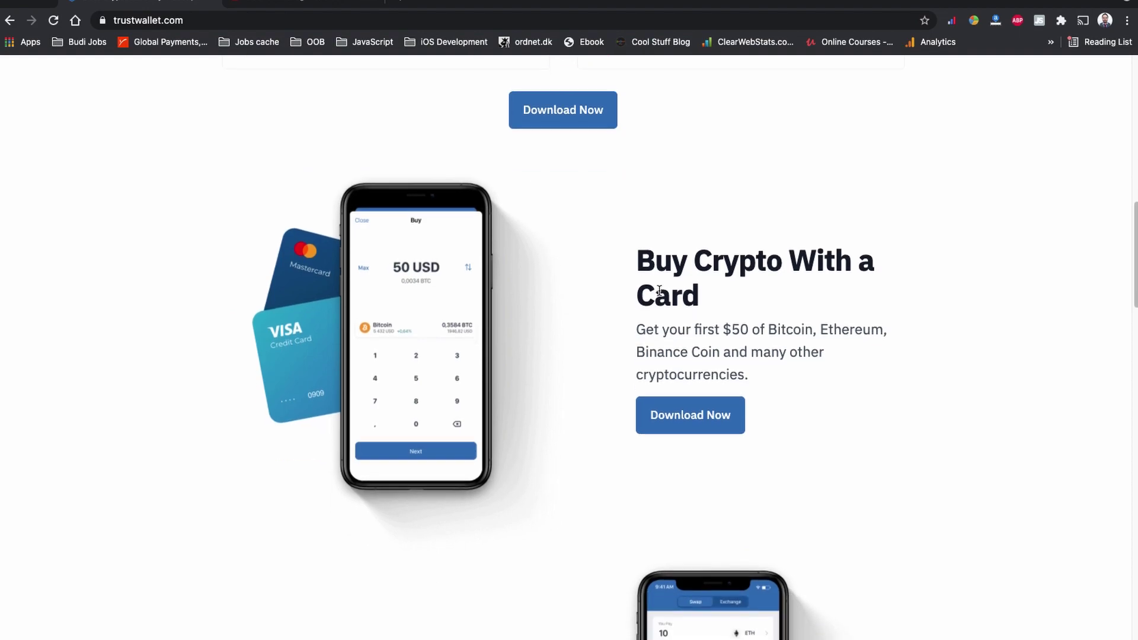
scroll(659, 291, "down", 9)
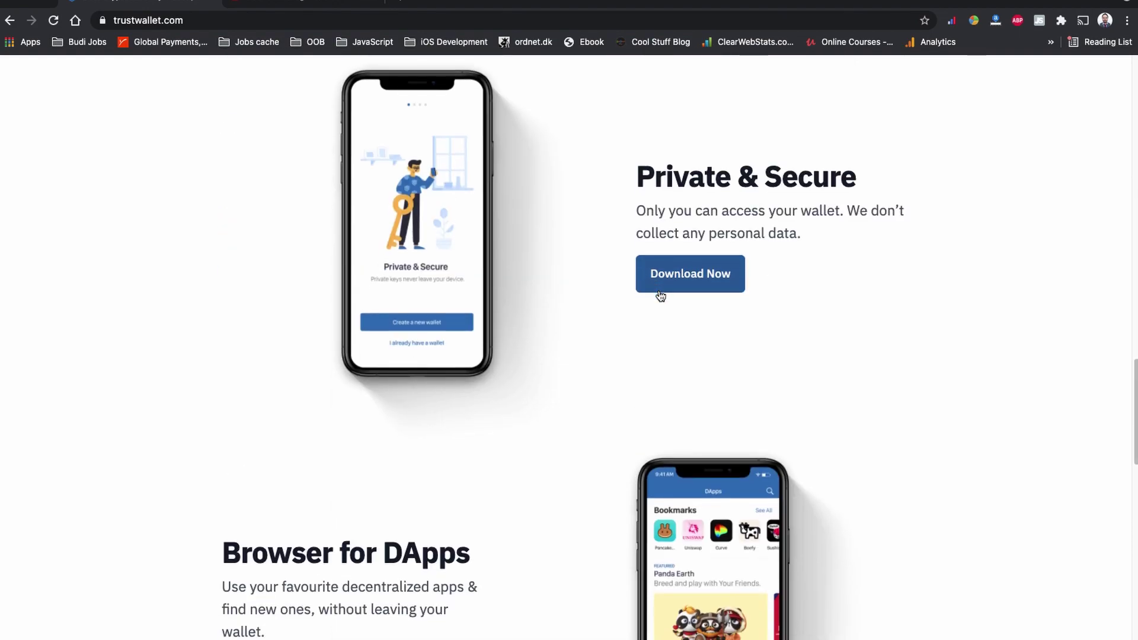
scroll(678, 326, "down", 10)
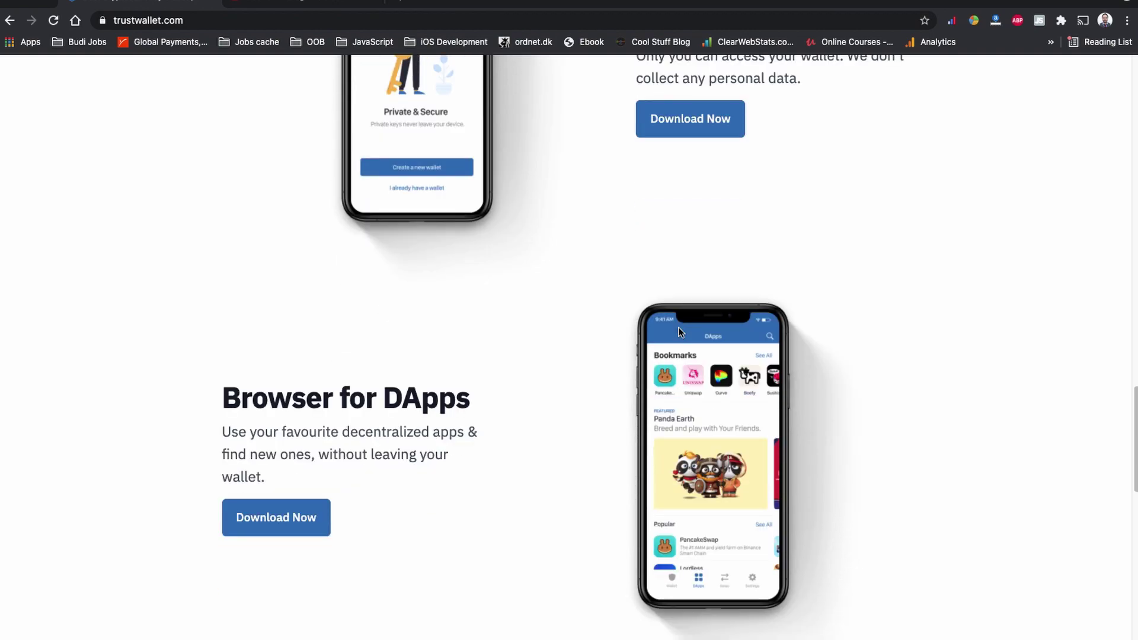
scroll(680, 328, "down", 4)
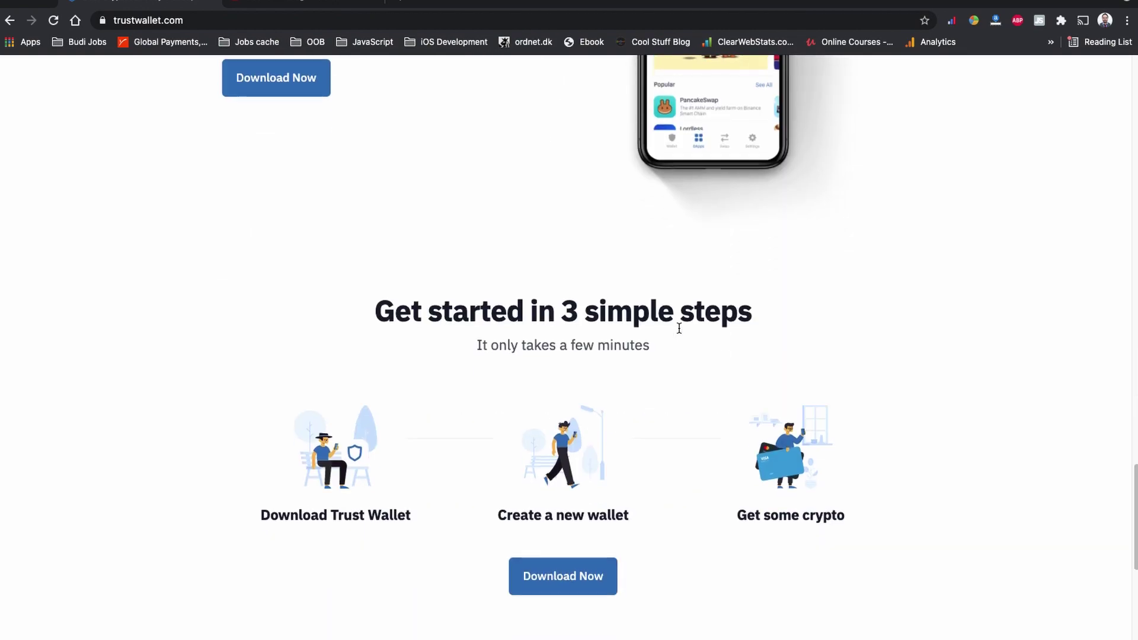
scroll(679, 333, "down", 3)
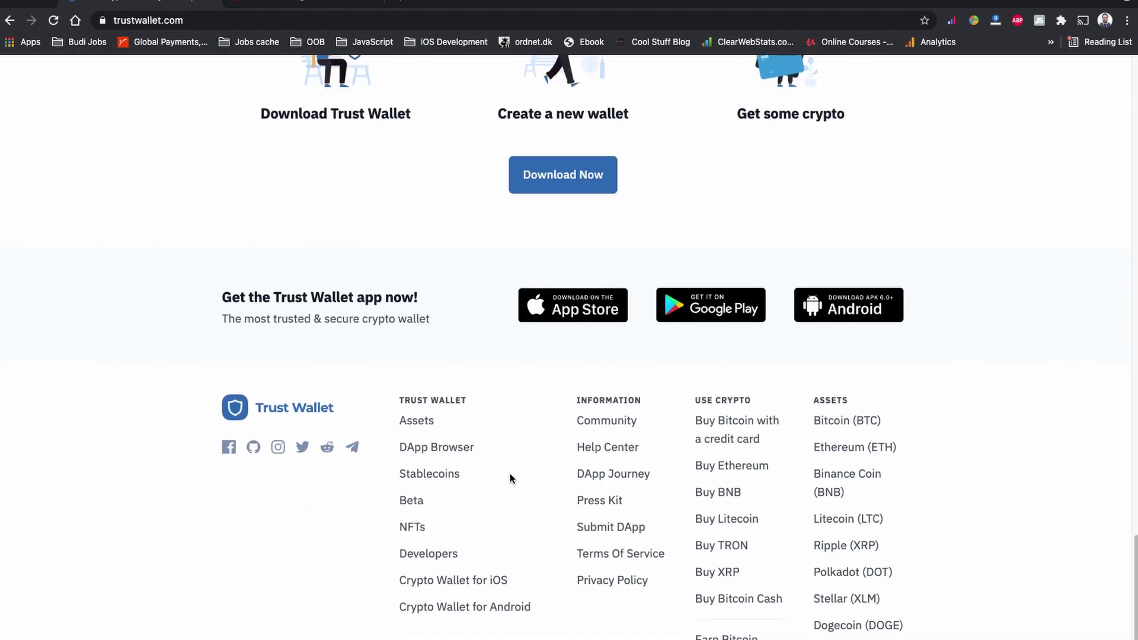
scroll(521, 466, "down", 3)
scroll(521, 460, "up", 20)
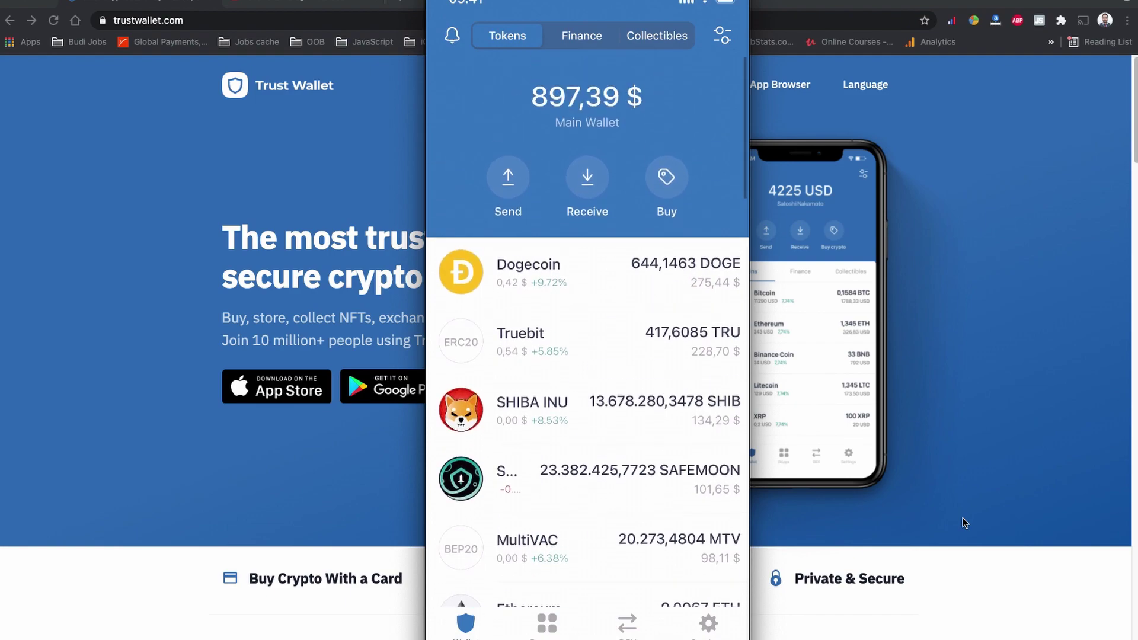
key("ctrl+Tab")
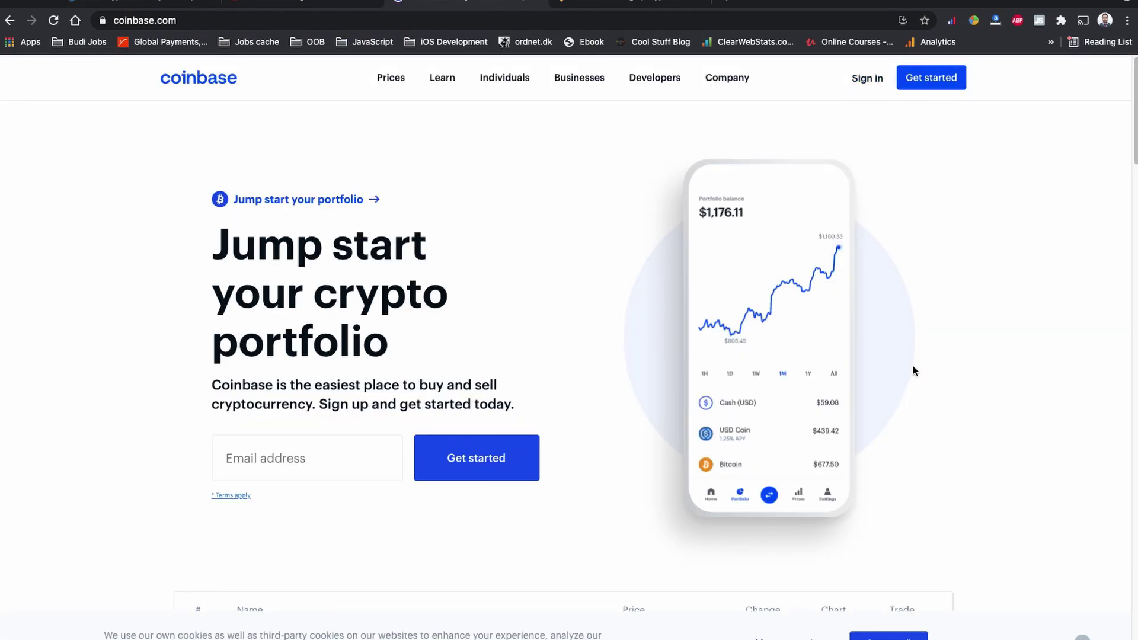
Glance at the Binance tab, then return to Coinbase and its $0.02 portfolio dashboard
scroll(912, 372, "down", 5)
scroll(700, 514, "up", 5)
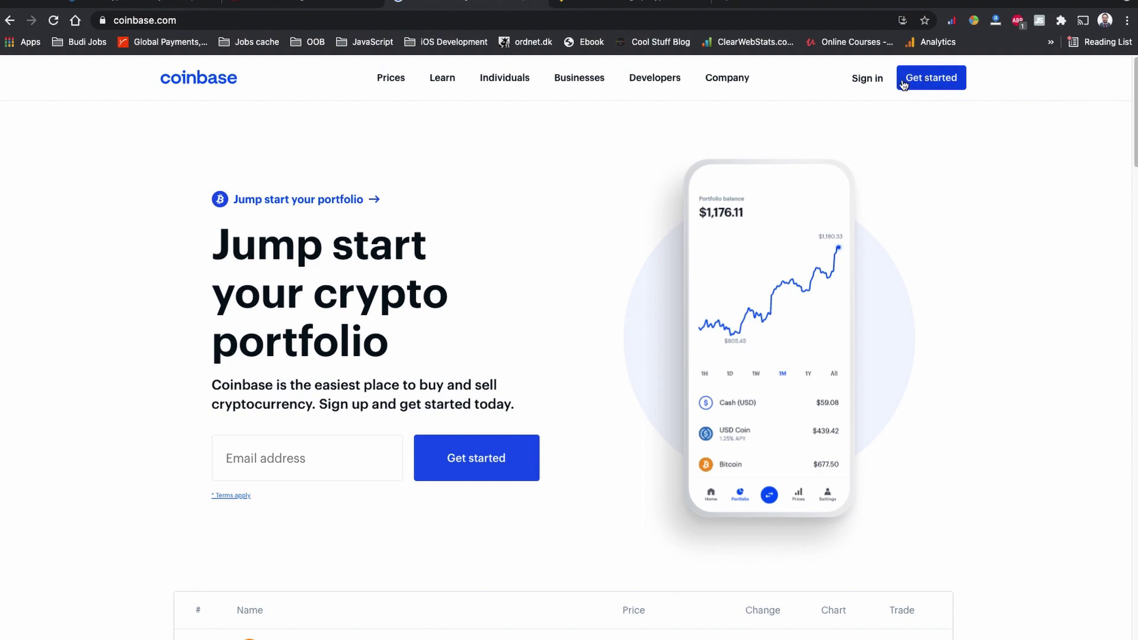
left_click(575, 4)
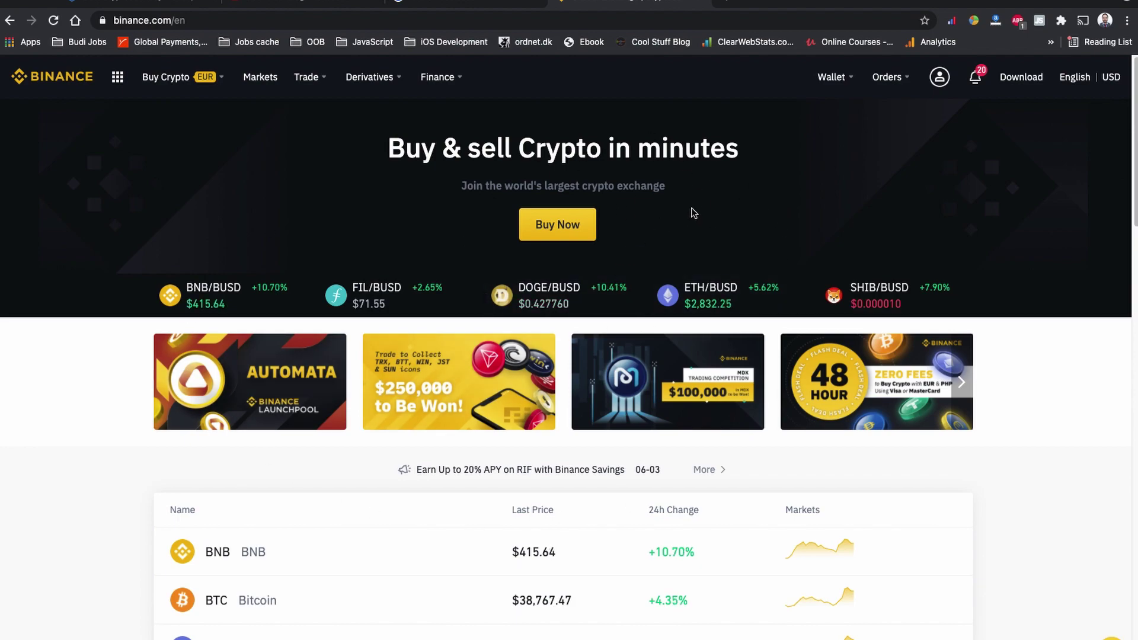
left_click(474, 4)
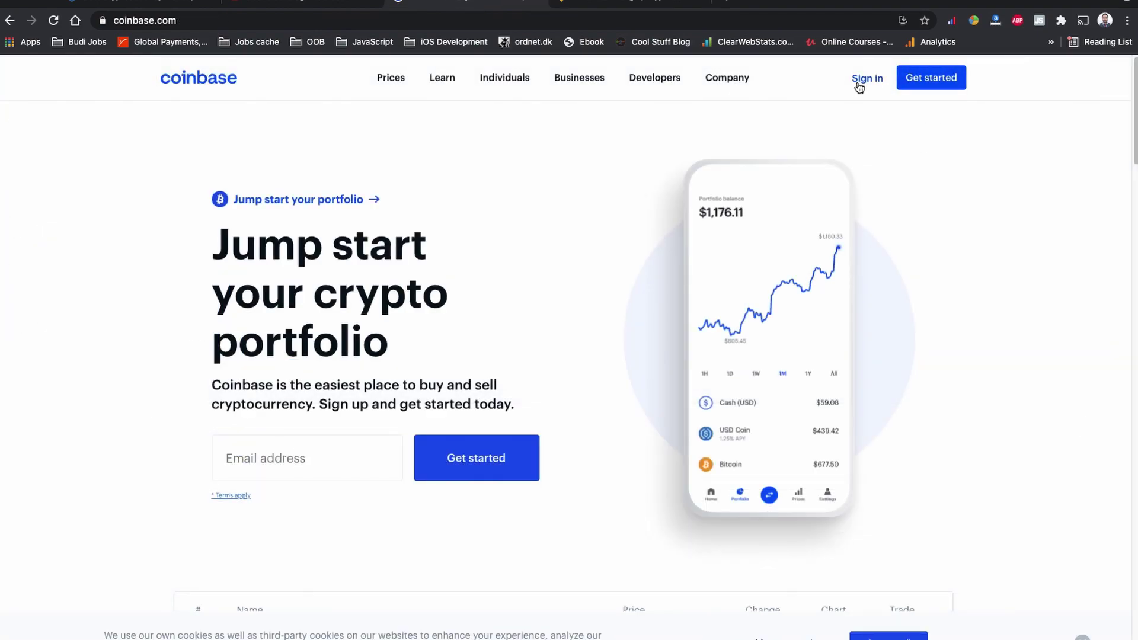
scroll(913, 355, "down", 5)
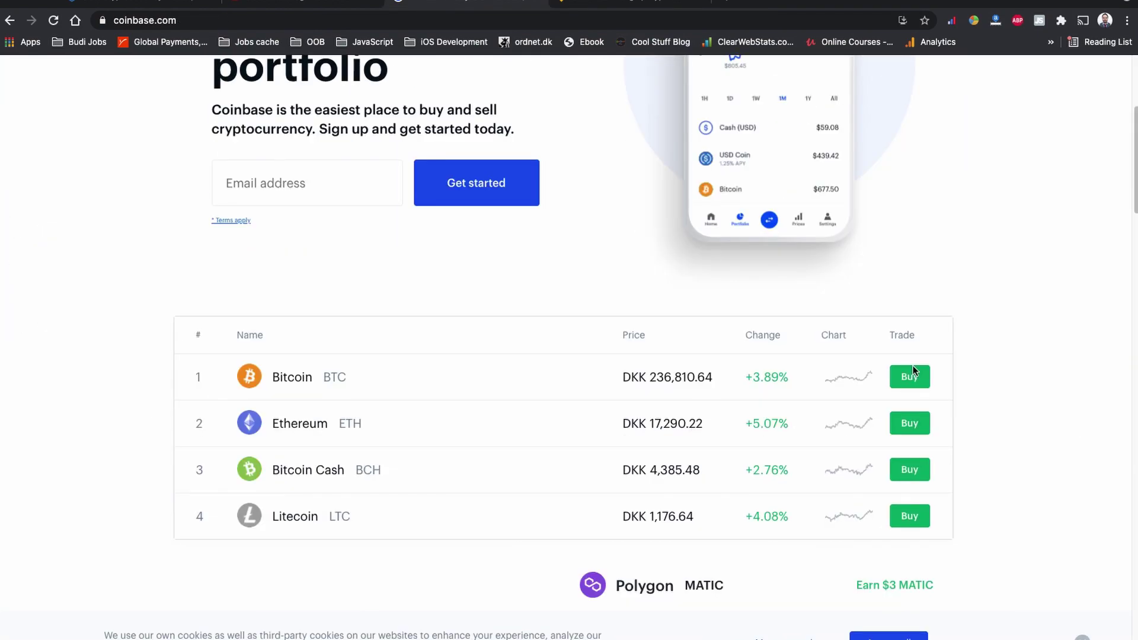
scroll(706, 524, "up", 5)
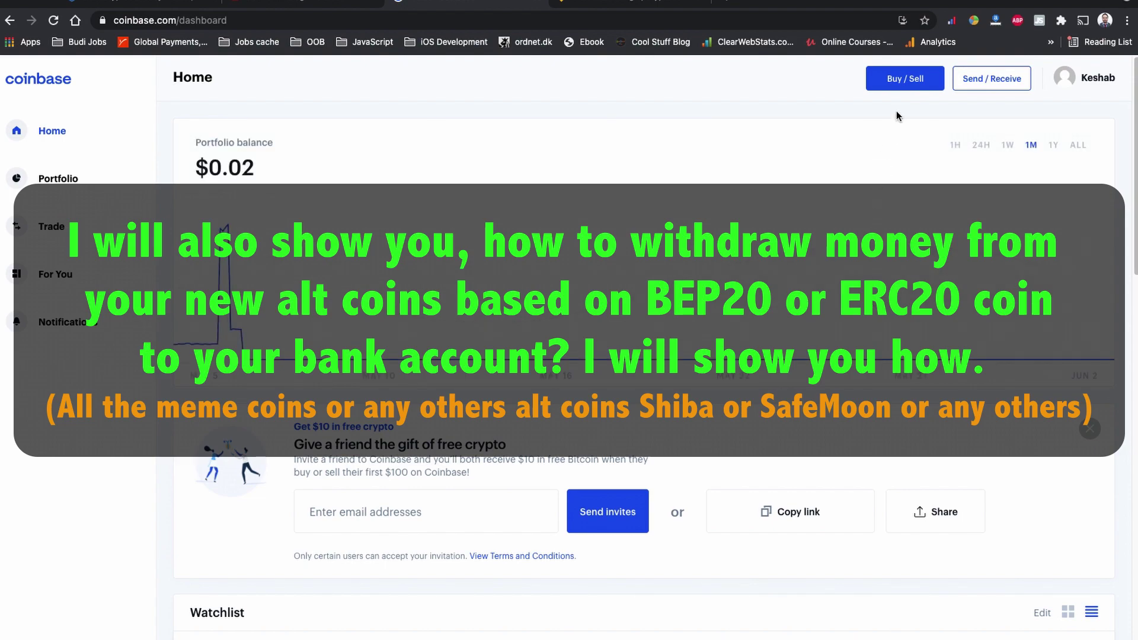
In Send/Receive, switch to Receive and pick Ethereum from the asset list
left_click(990, 83)
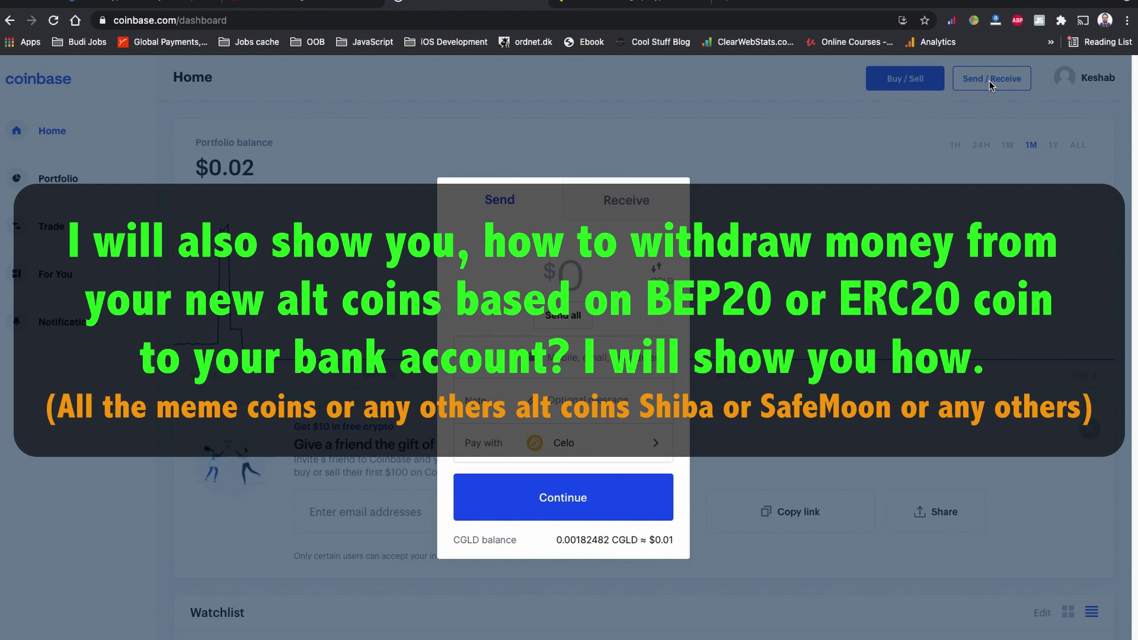
left_click(648, 208)
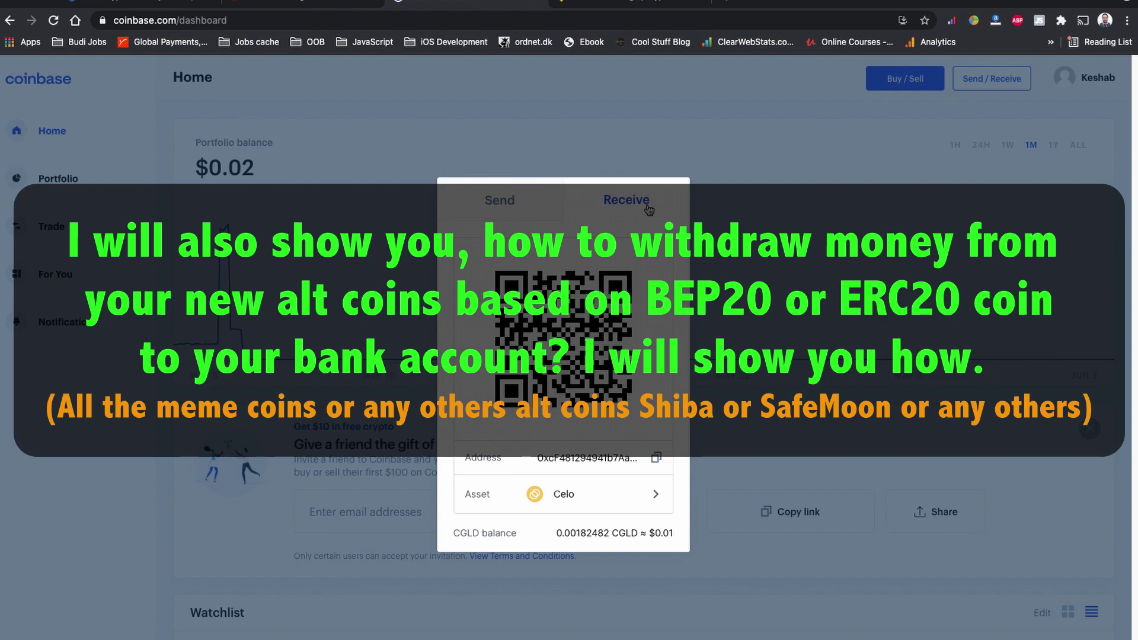
left_click(630, 493)
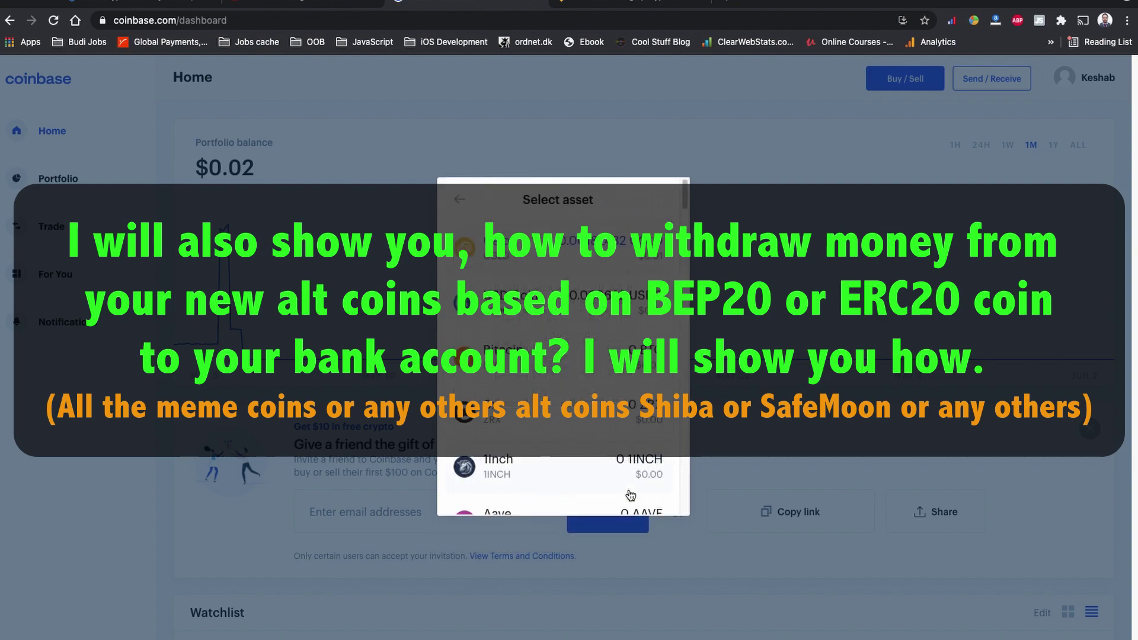
scroll(601, 388, "down", 2)
scroll(601, 388, "down", 10)
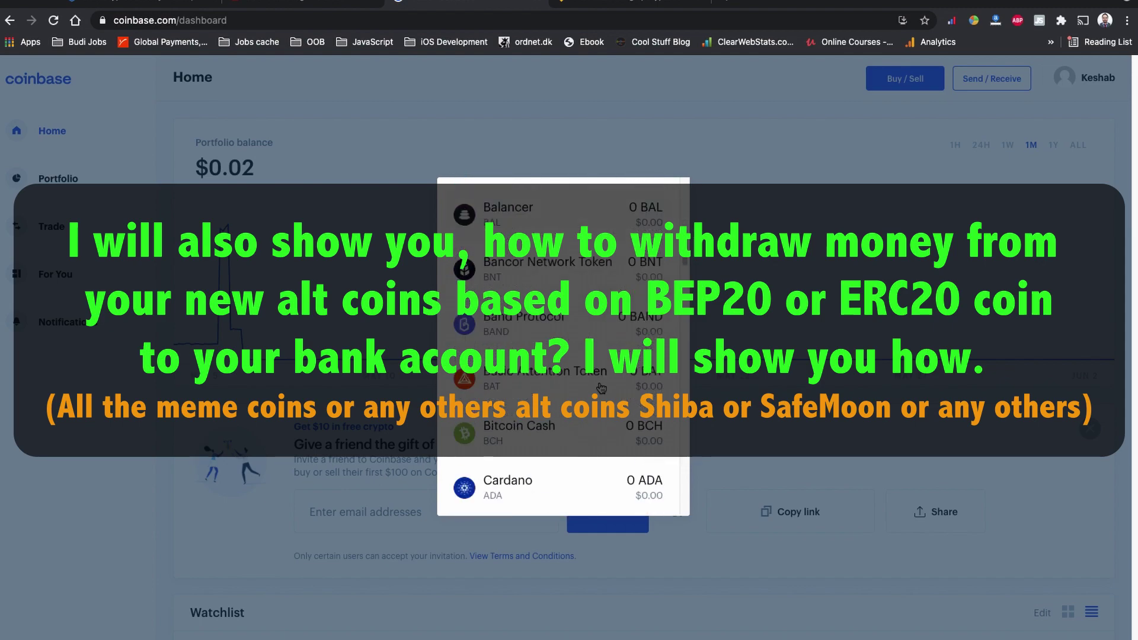
scroll(601, 388, "down", 7)
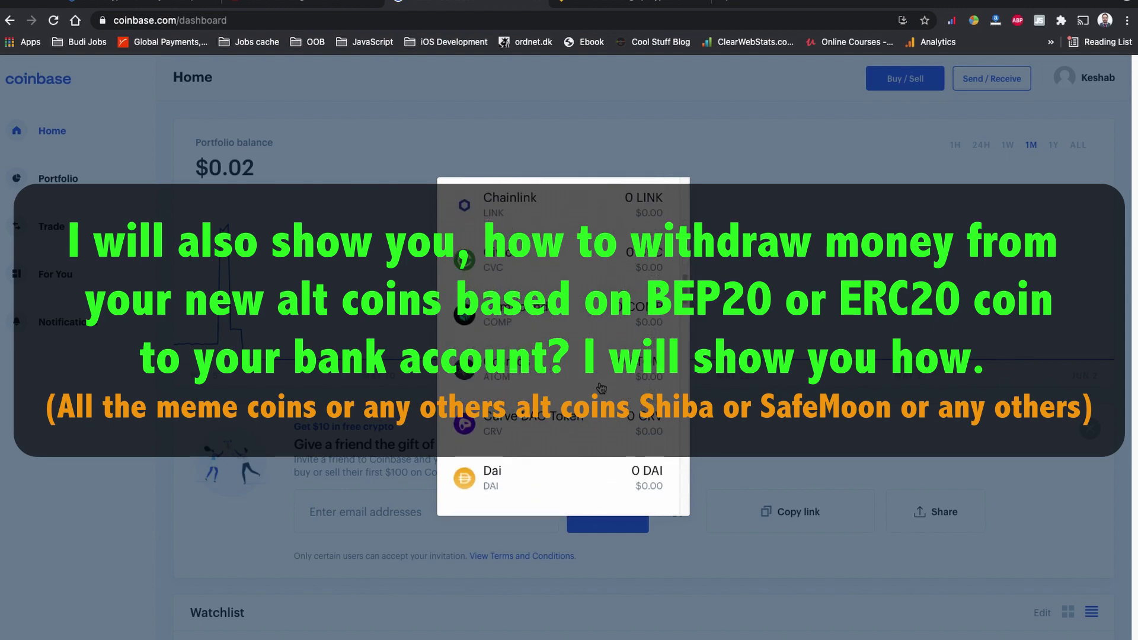
scroll(601, 388, "down", 6)
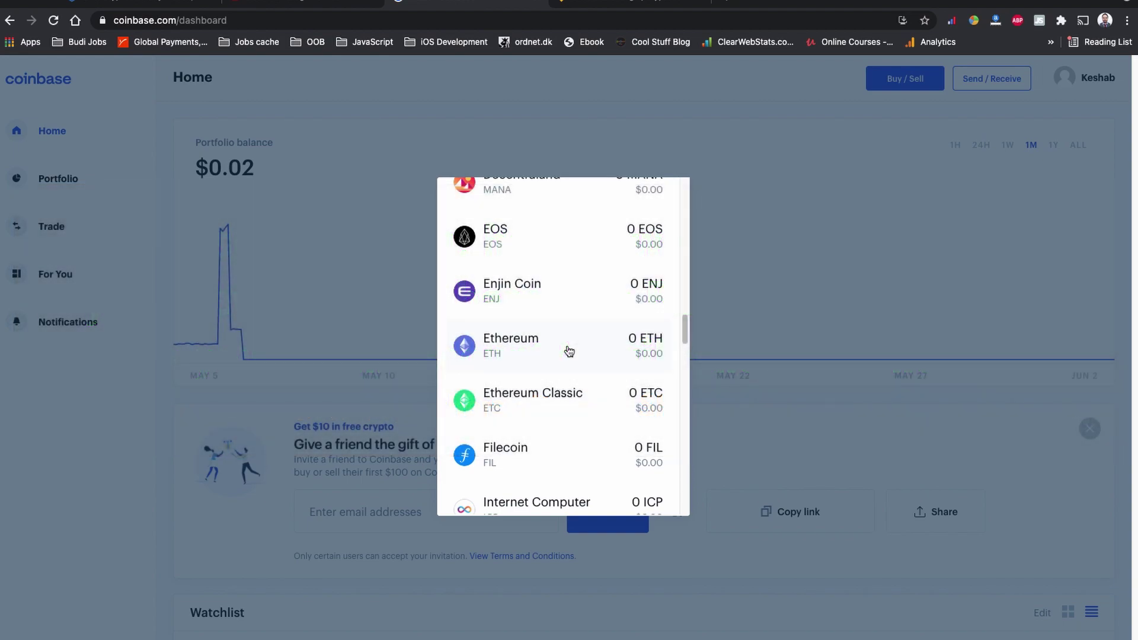
left_click(568, 347)
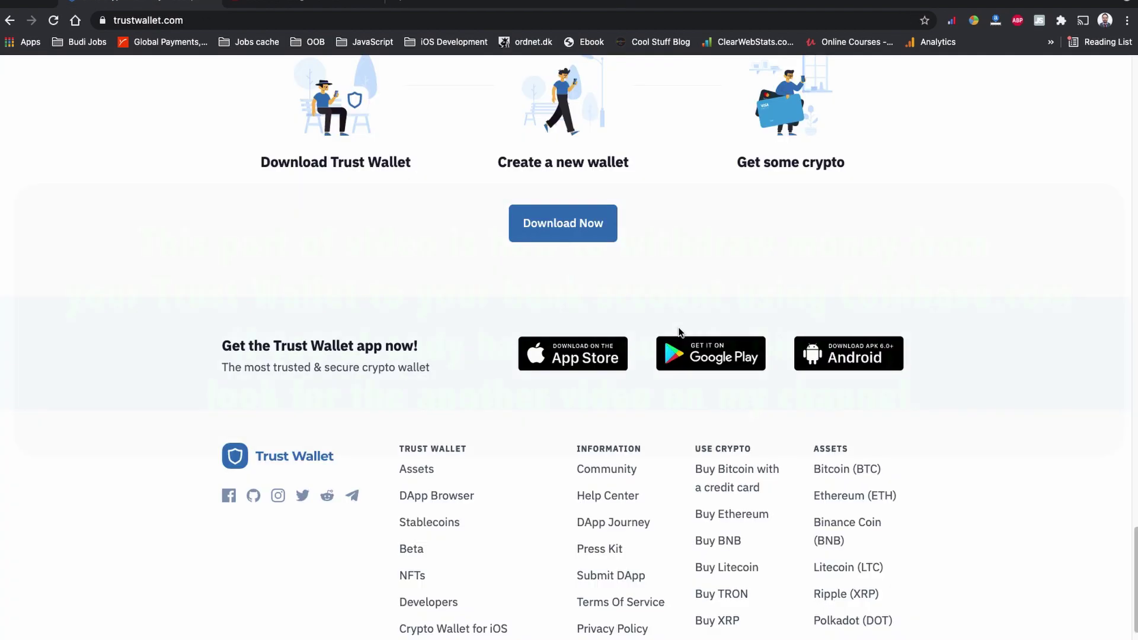
Scroll through the Trust Wallet app download options and back up
scroll(680, 332, "down", 2)
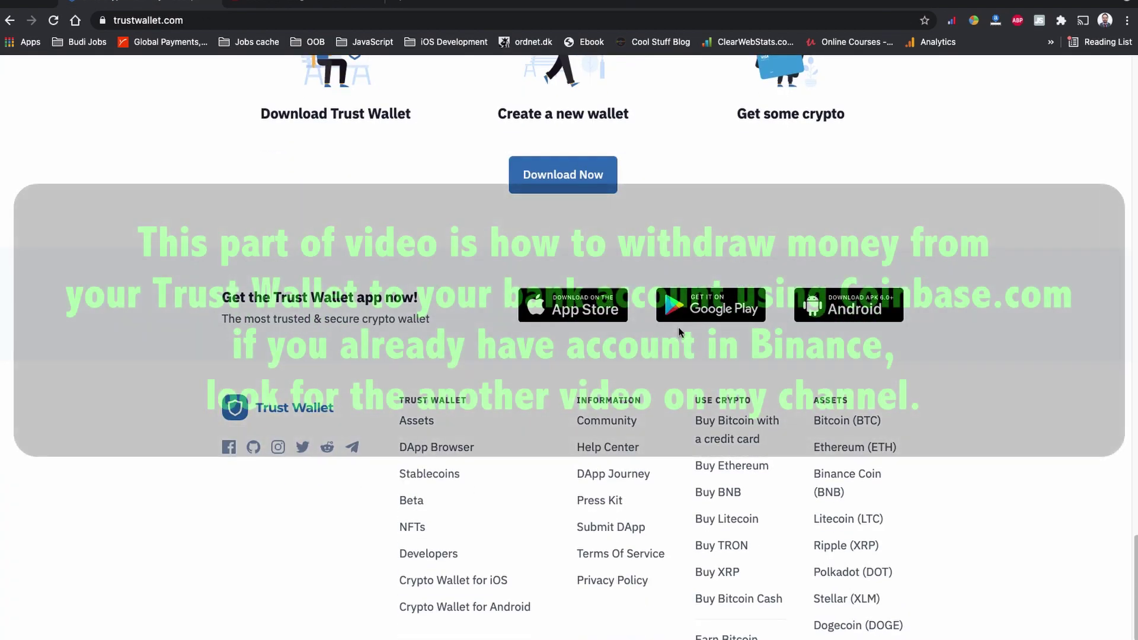
scroll(521, 465, "down", 3)
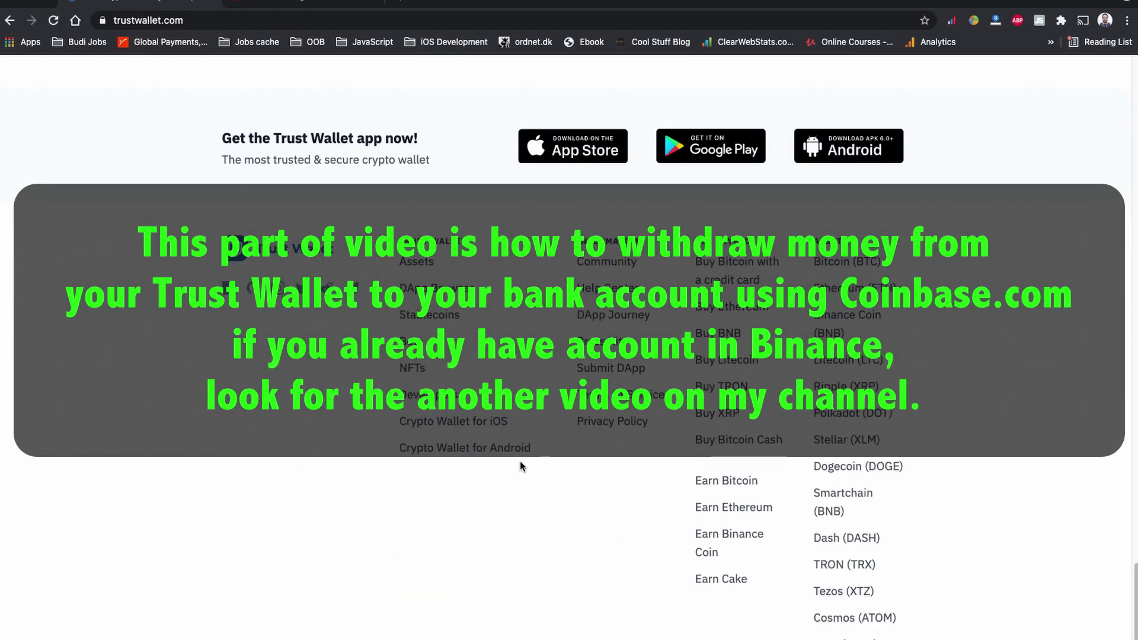
scroll(521, 466, "up", 20)
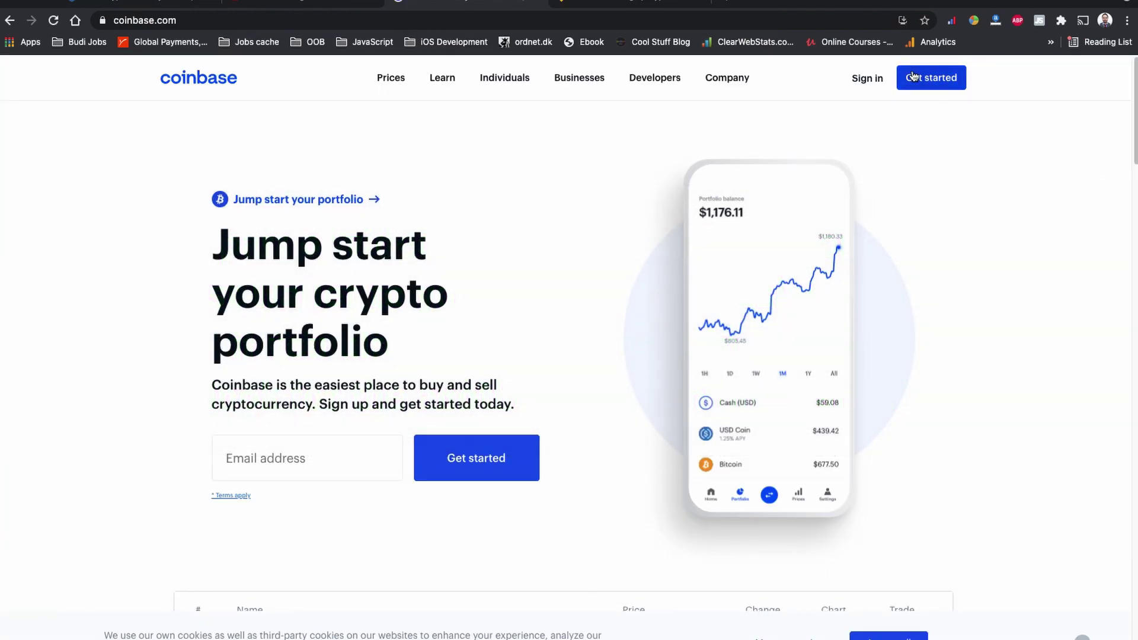
Sign in, view Payment methods under Settings, then scroll the homepage to its footer links
scroll(913, 368, "down", 5)
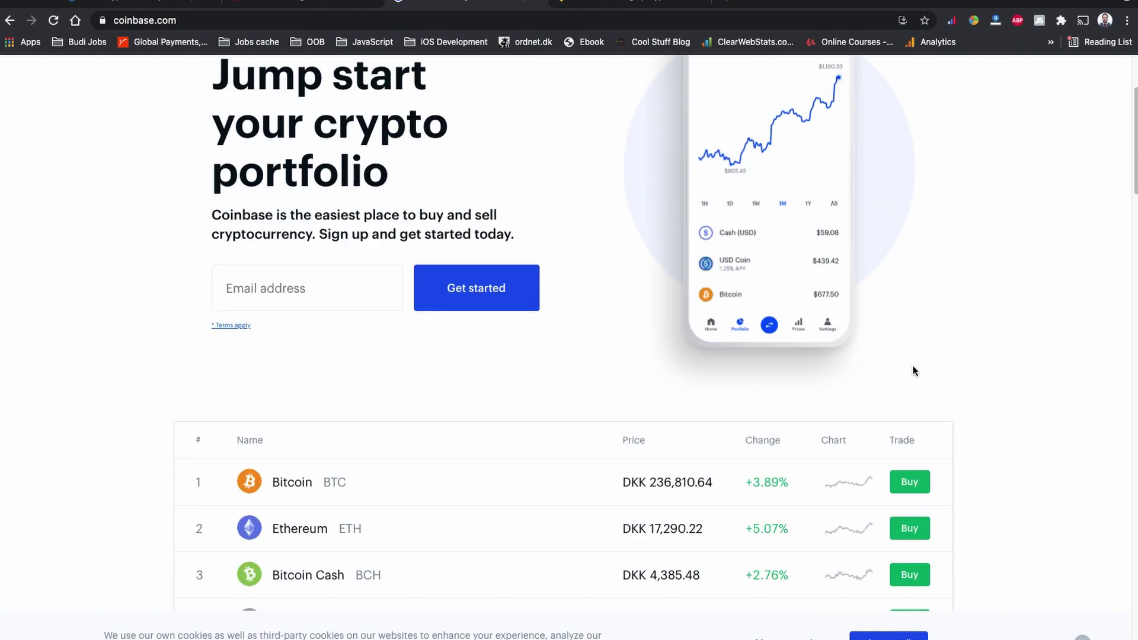
scroll(704, 521, "up", 5)
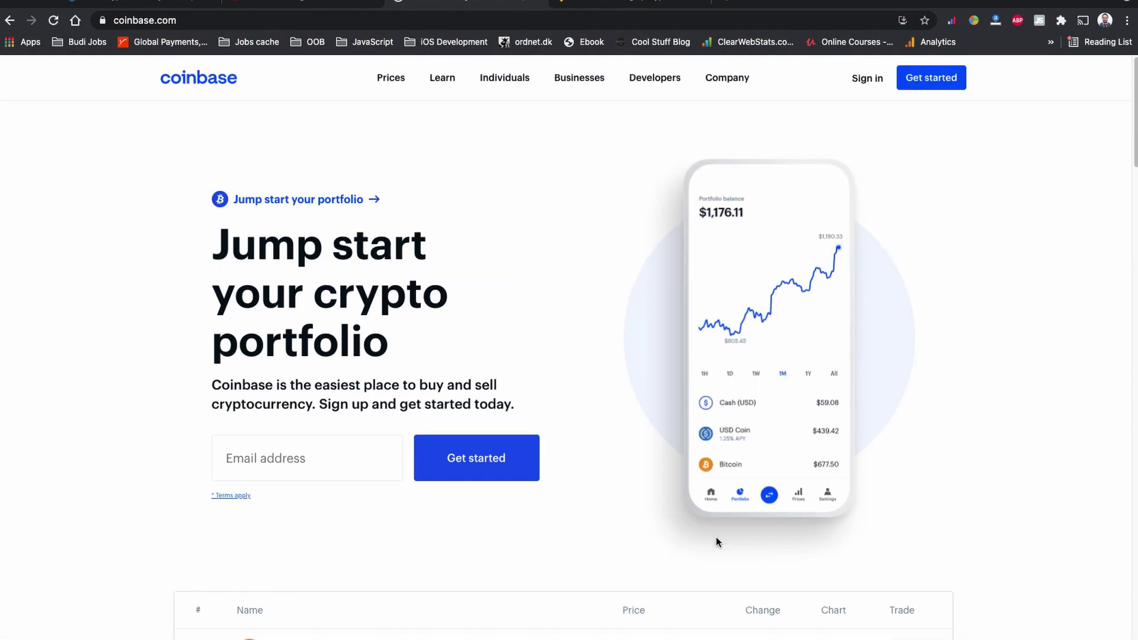
left_click(878, 83)
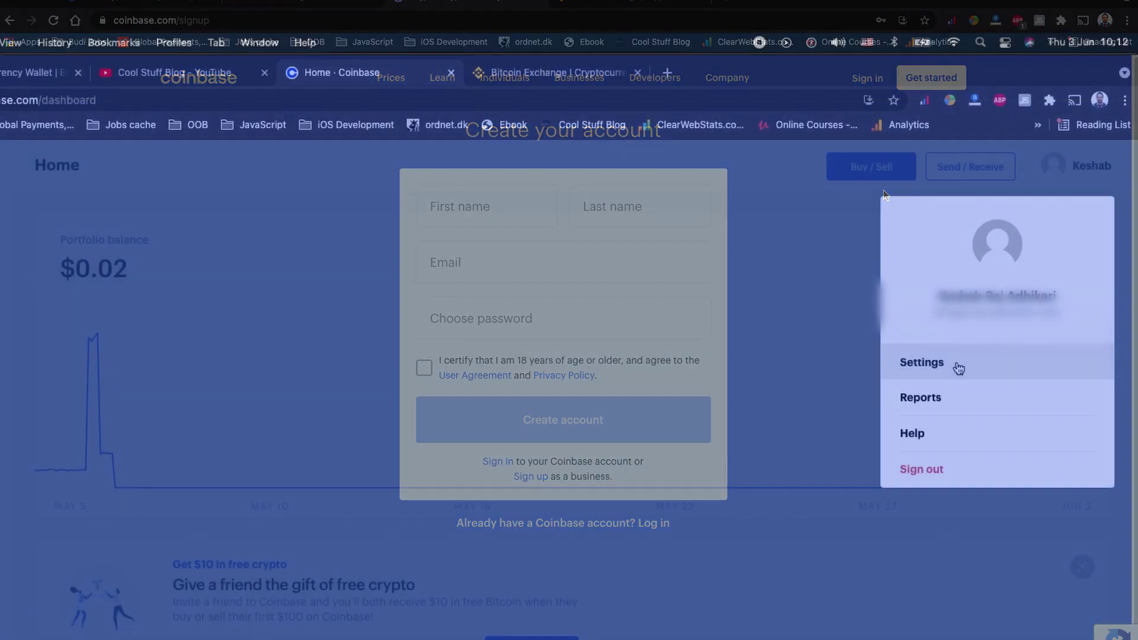
left_click(958, 369)
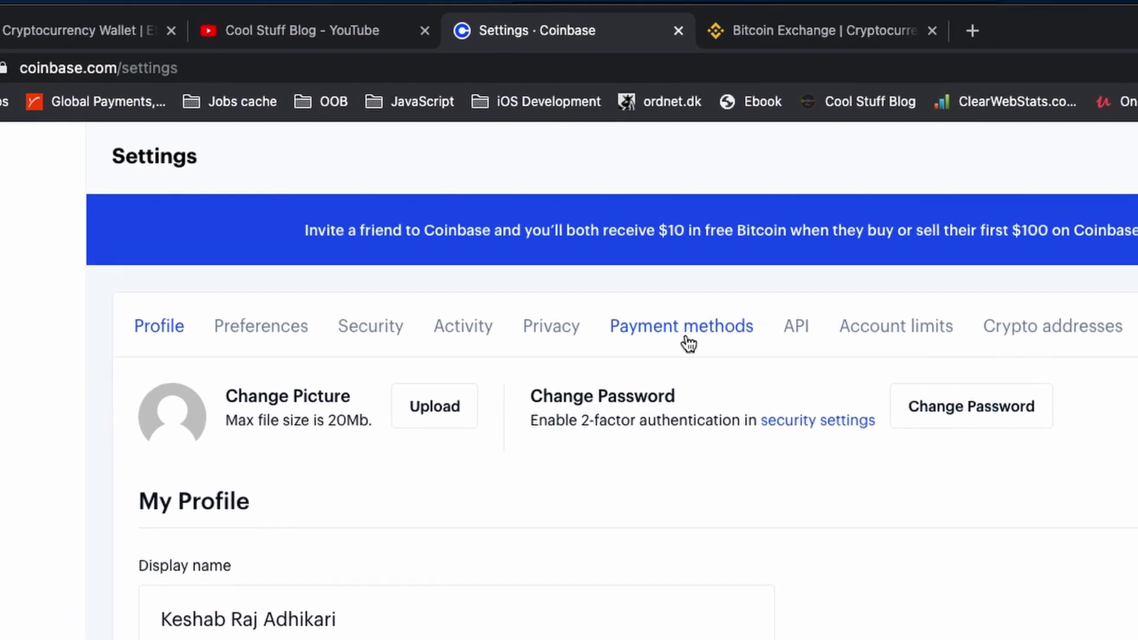
left_click(688, 327)
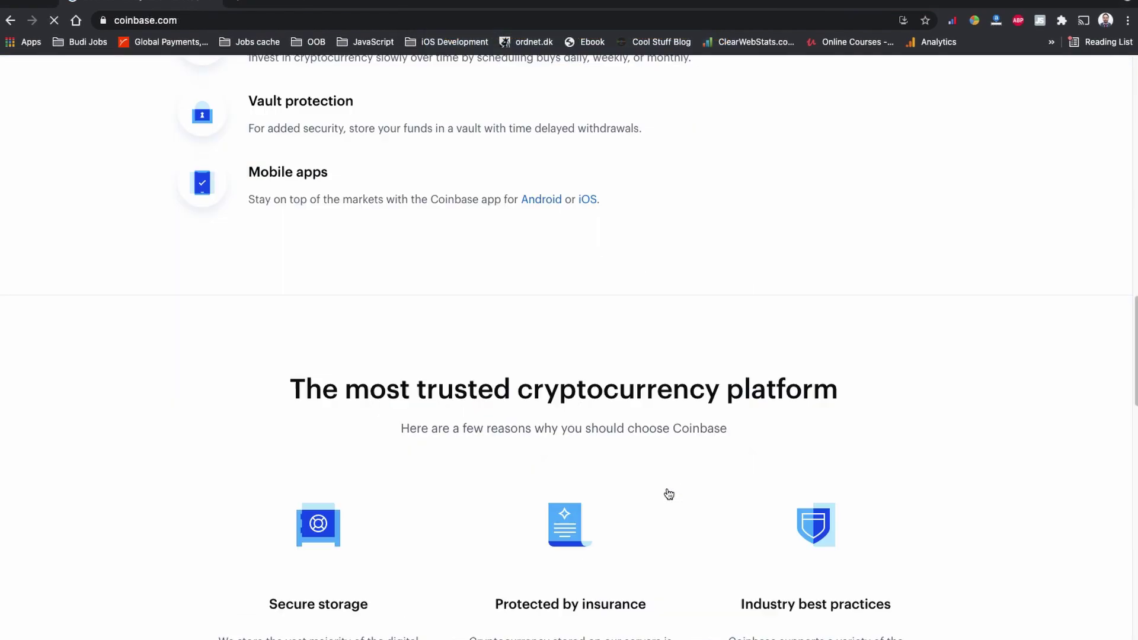
scroll(666, 493, "down", 10)
scroll(669, 494, "down", 15)
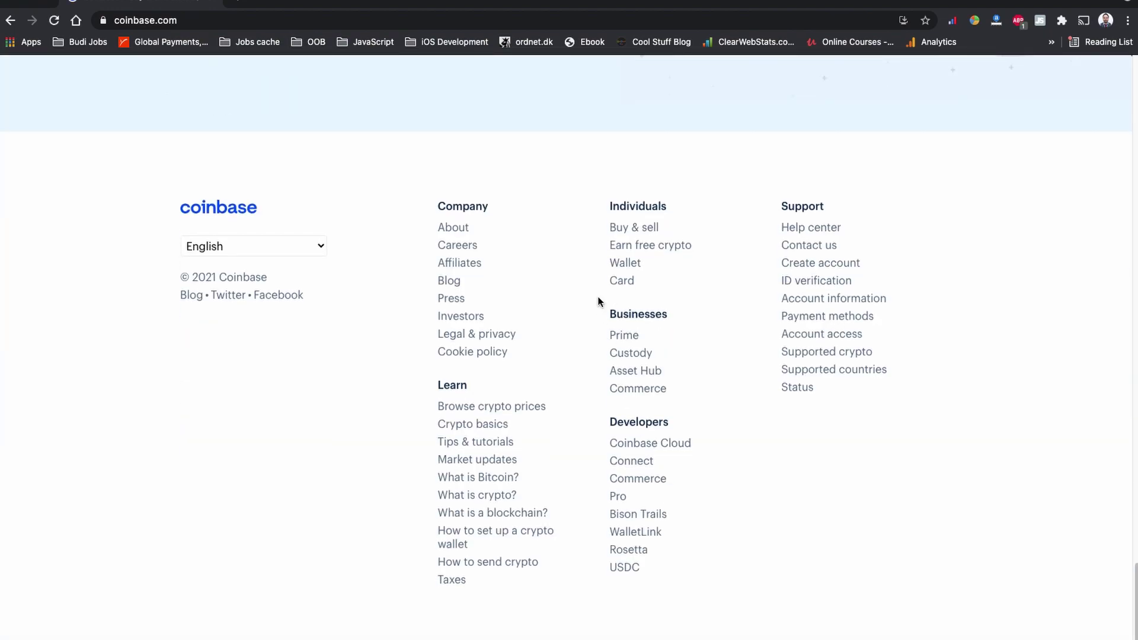
Open the Coinbase Wallet page from the footer and follow its Google Play badge
left_click(632, 269)
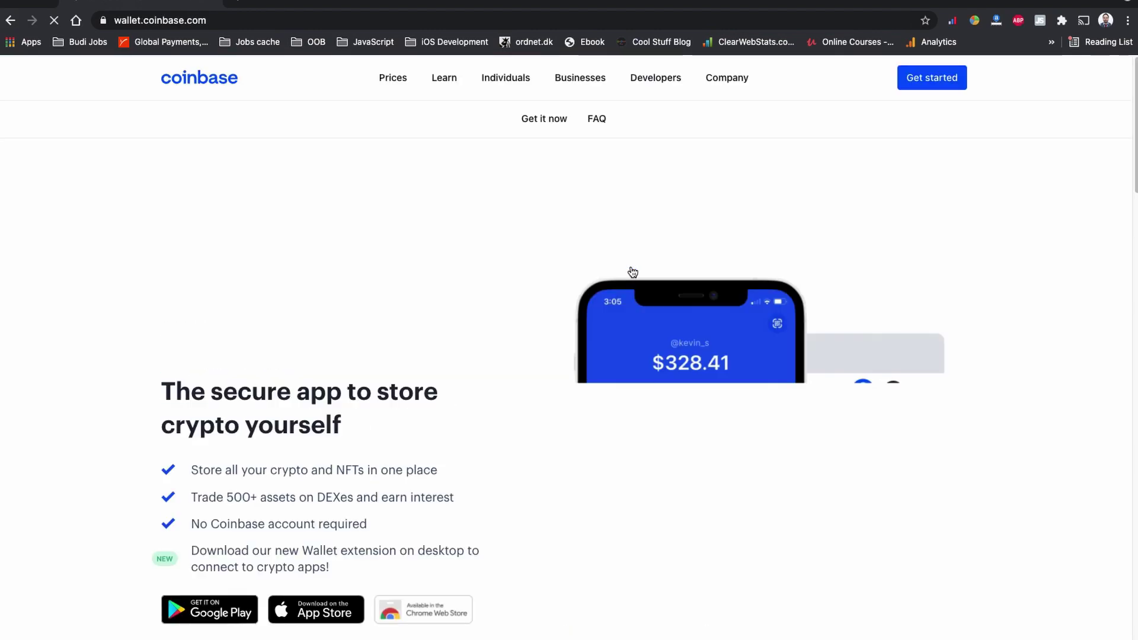
scroll(509, 378, "down", 3)
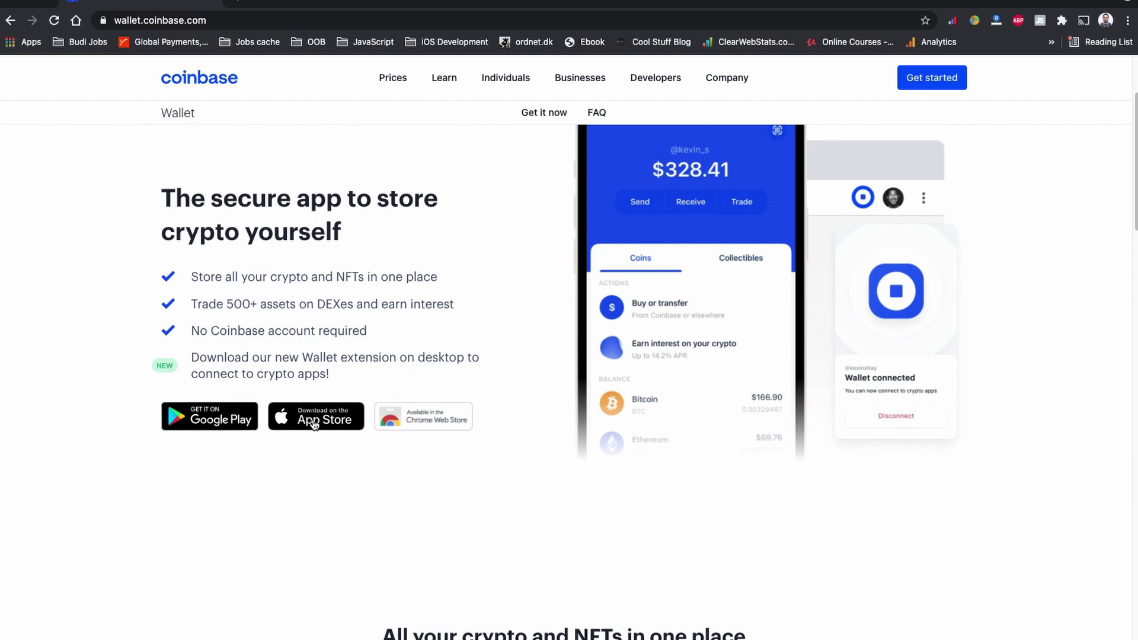
left_click(248, 422)
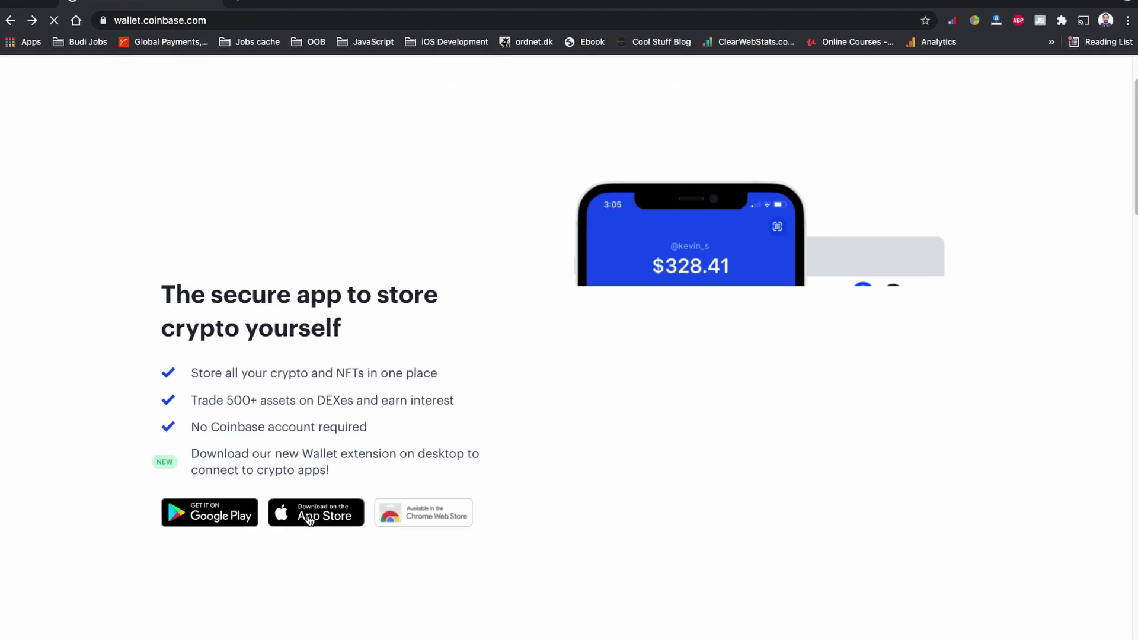
Open the Coinbase Wallet App Store listing and scroll through it
left_click(315, 520)
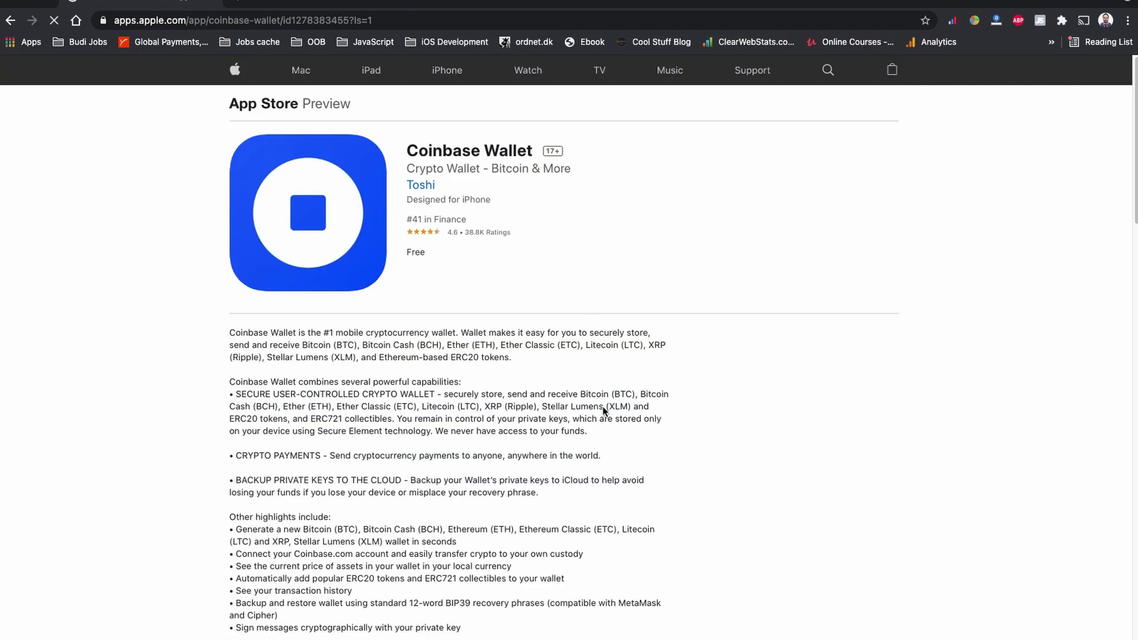
scroll(603, 408, "down", 3)
scroll(605, 411, "up", 3)
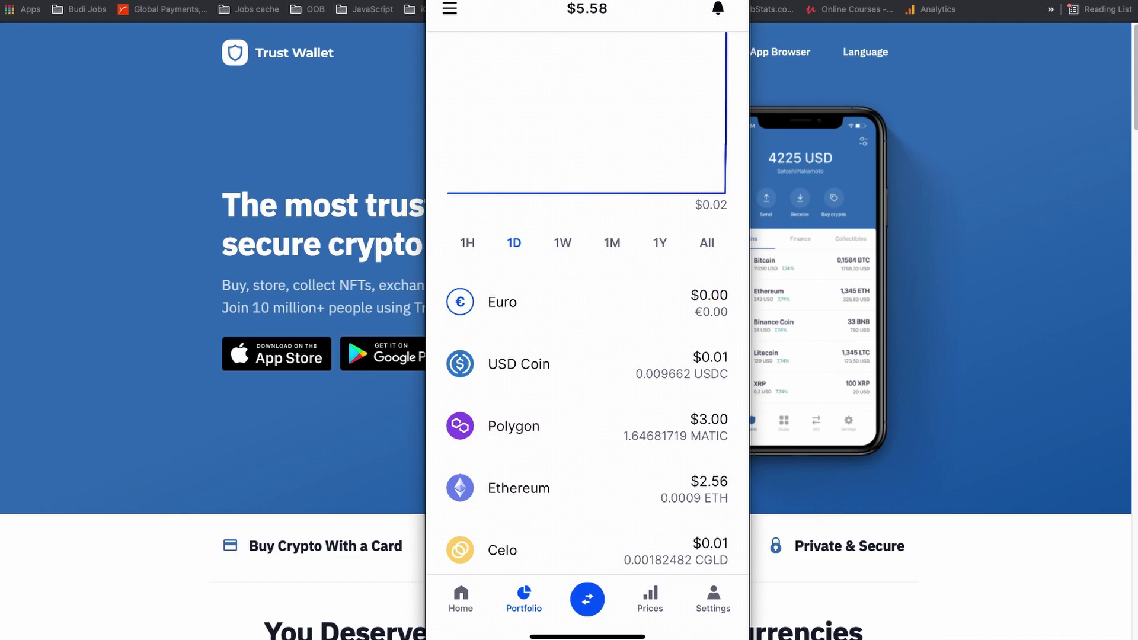
Choose Sell from the trade menu and pick Ethereum, with €2.10 available
left_click(587, 600)
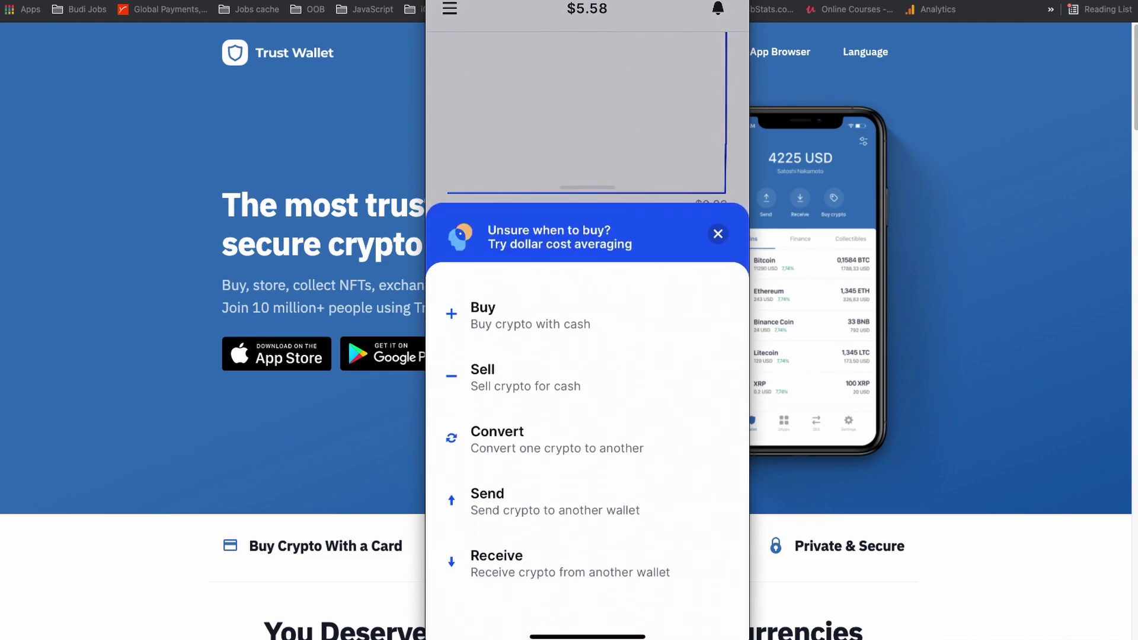
left_click(525, 401)
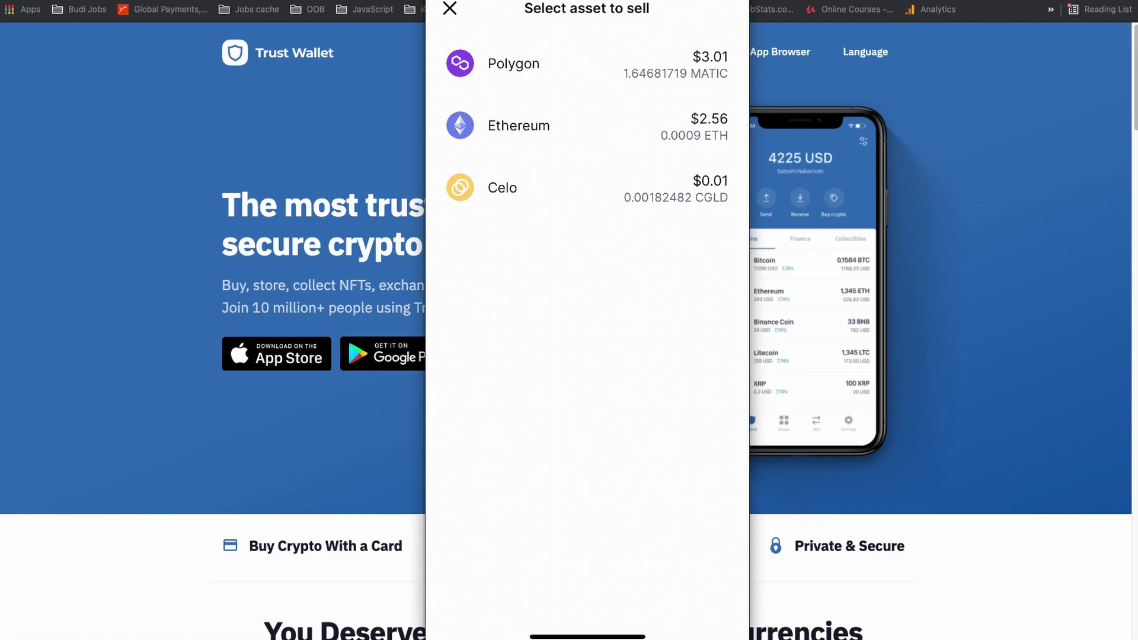
left_click(519, 125)
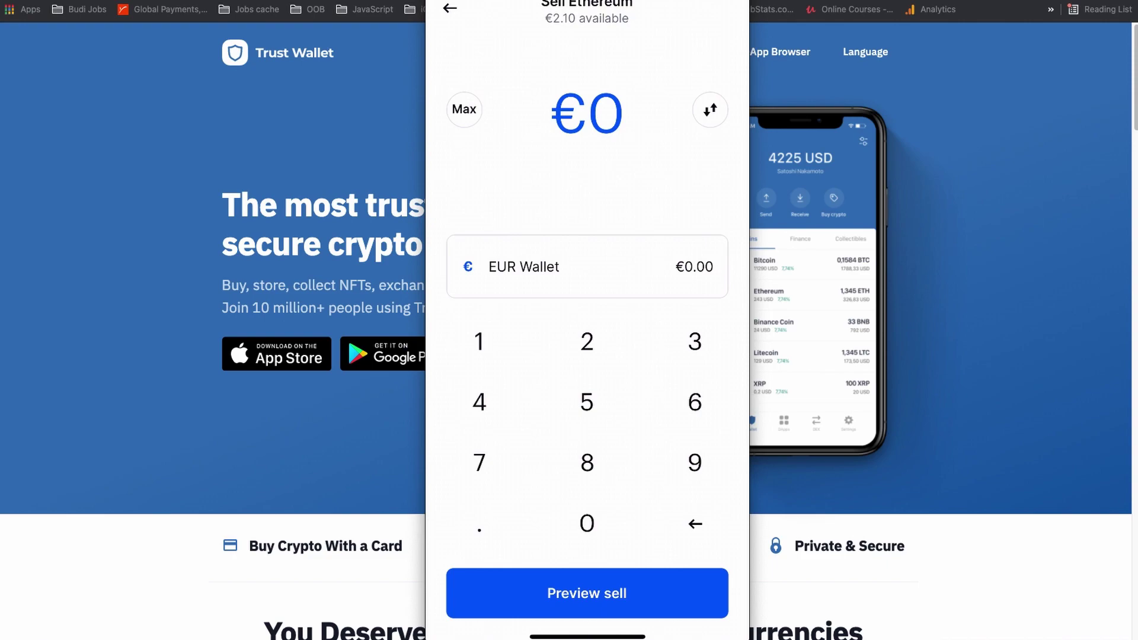
Preview selling 0.0009 ETH: €2.09 sale, €0.99 fee, €1.10 to EUR Wallet
left_click(587, 593)
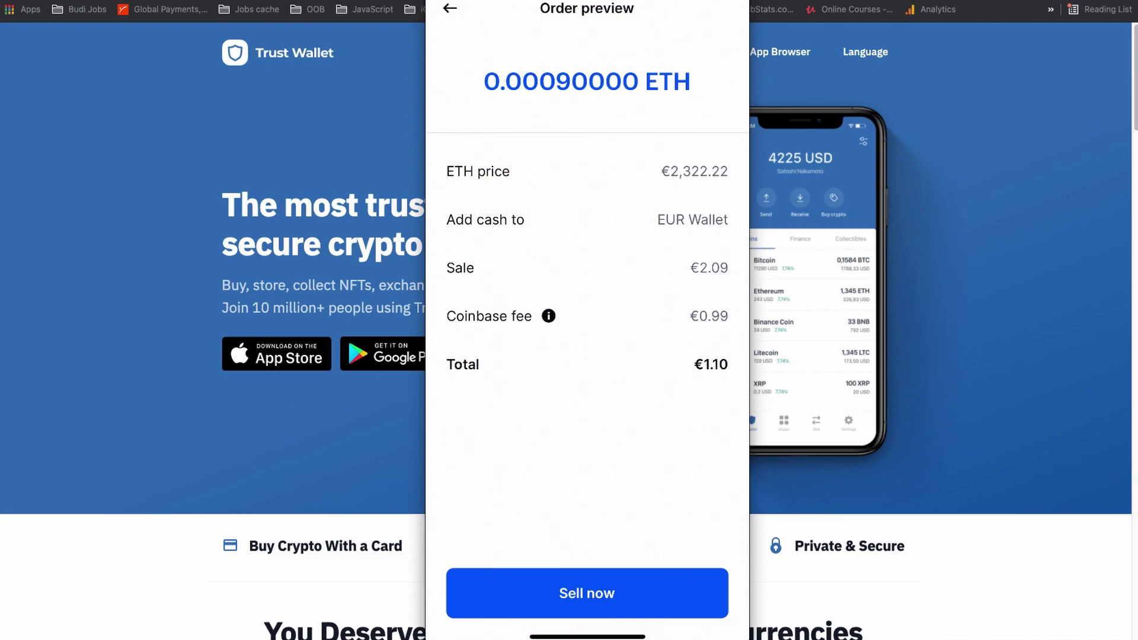
Confirm the Ethereum sale and open the Euro wallet showing 'Sold Ethereum €1.10'
left_click(587, 593)
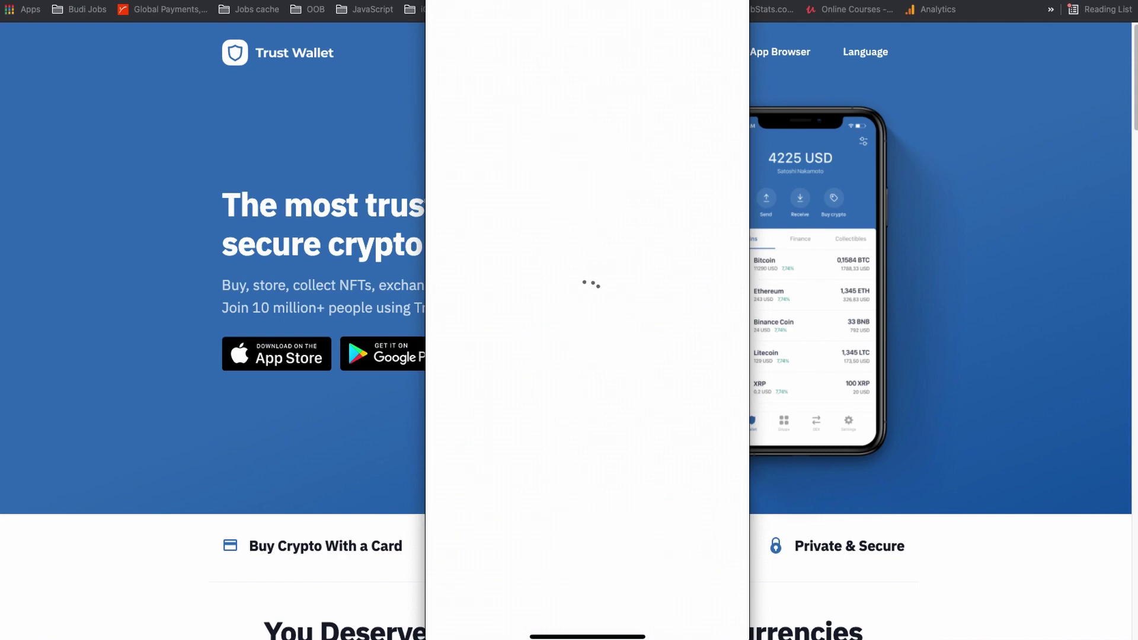
scroll(587, 296, "down", 3)
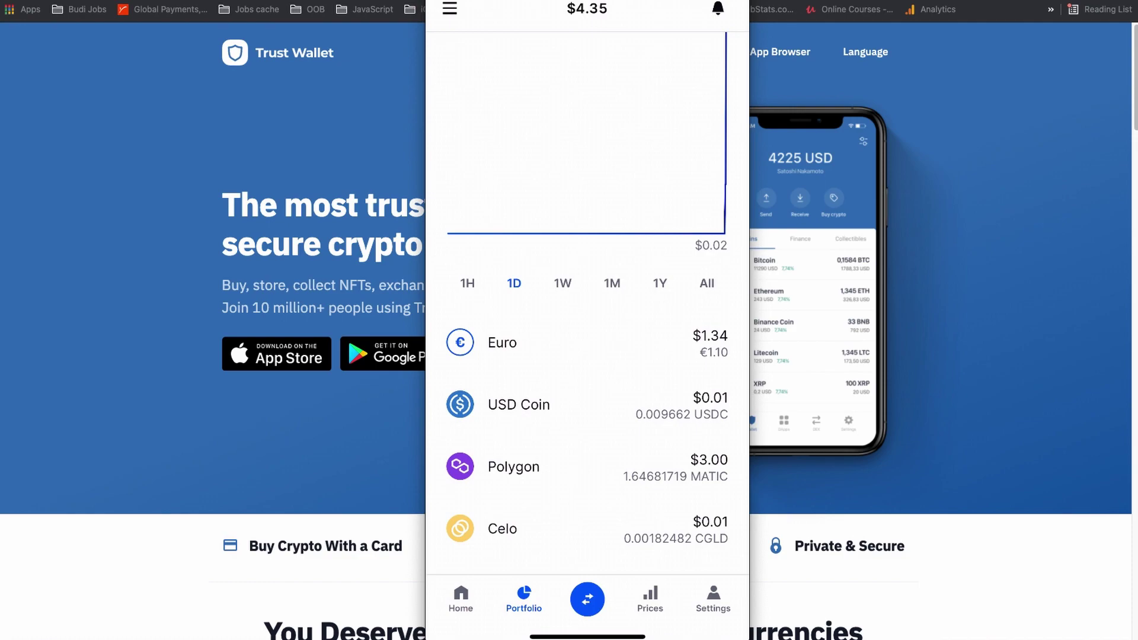
left_click(502, 343)
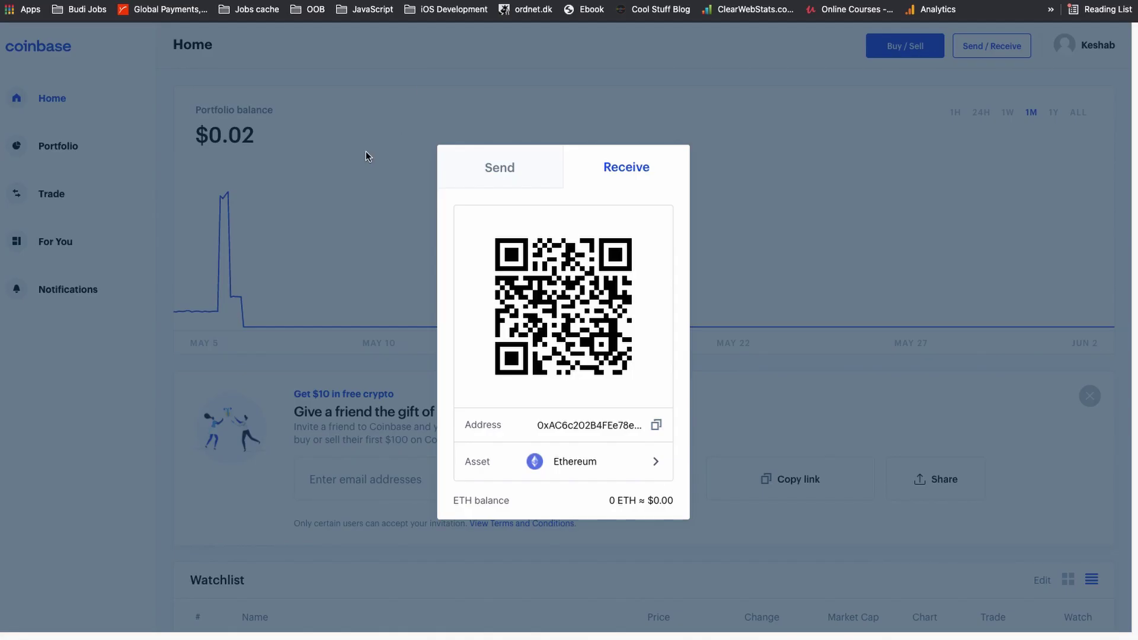
Close the Receive dialog and reload Portfolio so Euro shows €1.10 with the Ethereum sale listed
left_click(284, 374)
left_click(58, 149)
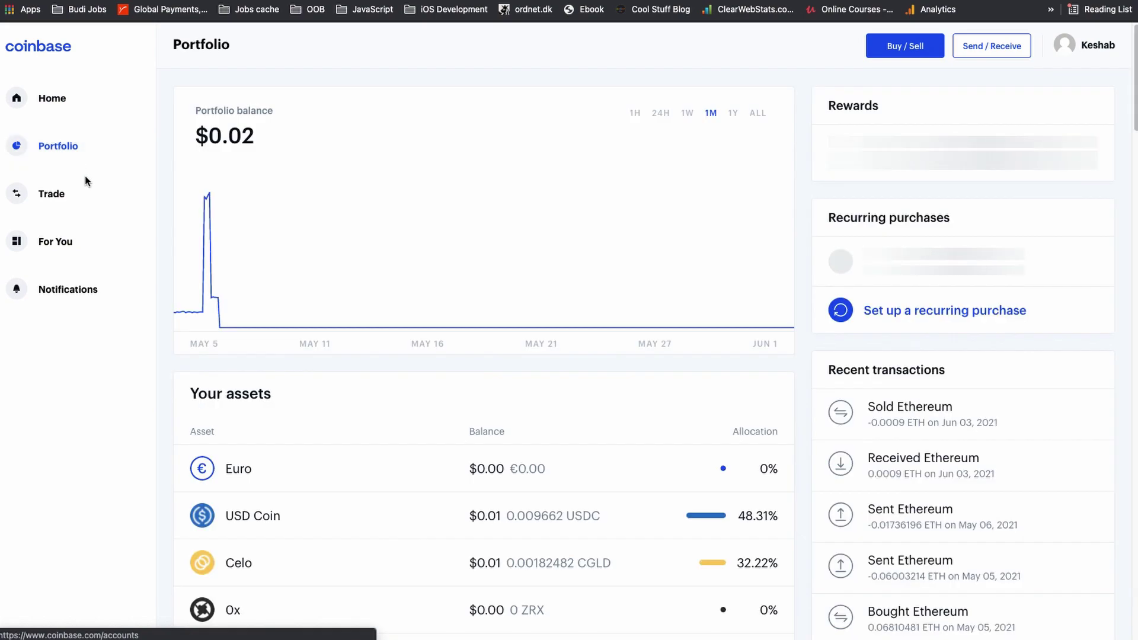
right_click(407, 383)
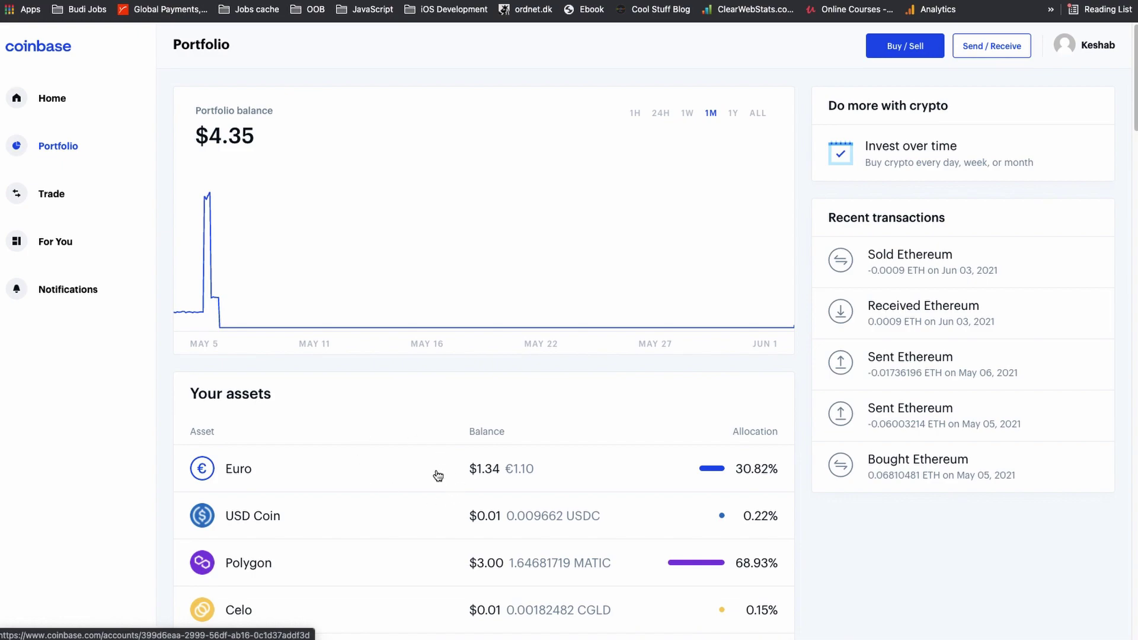
Open the Euro wallet and start withdrawing the entire €1.10 balance
left_click(437, 474)
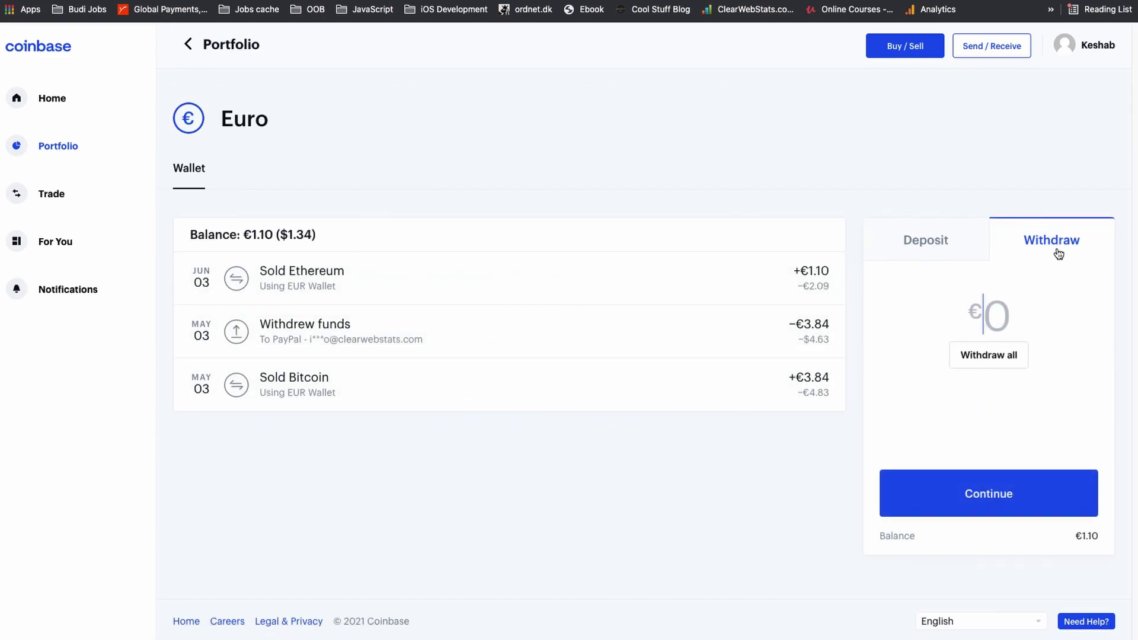
left_click(986, 355)
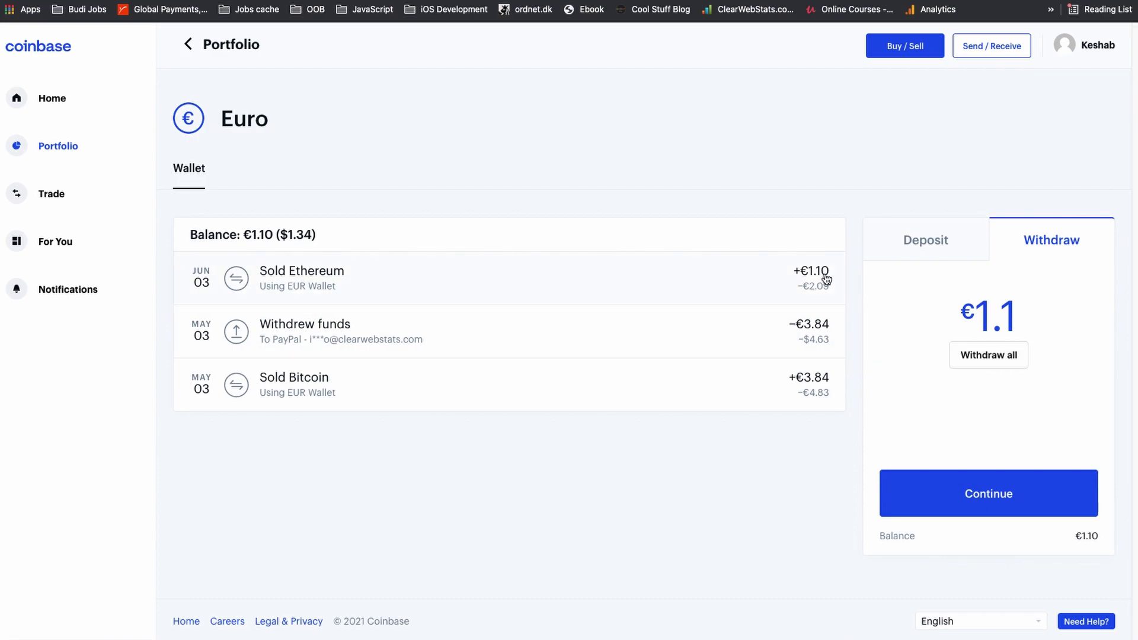
left_click(1006, 506)
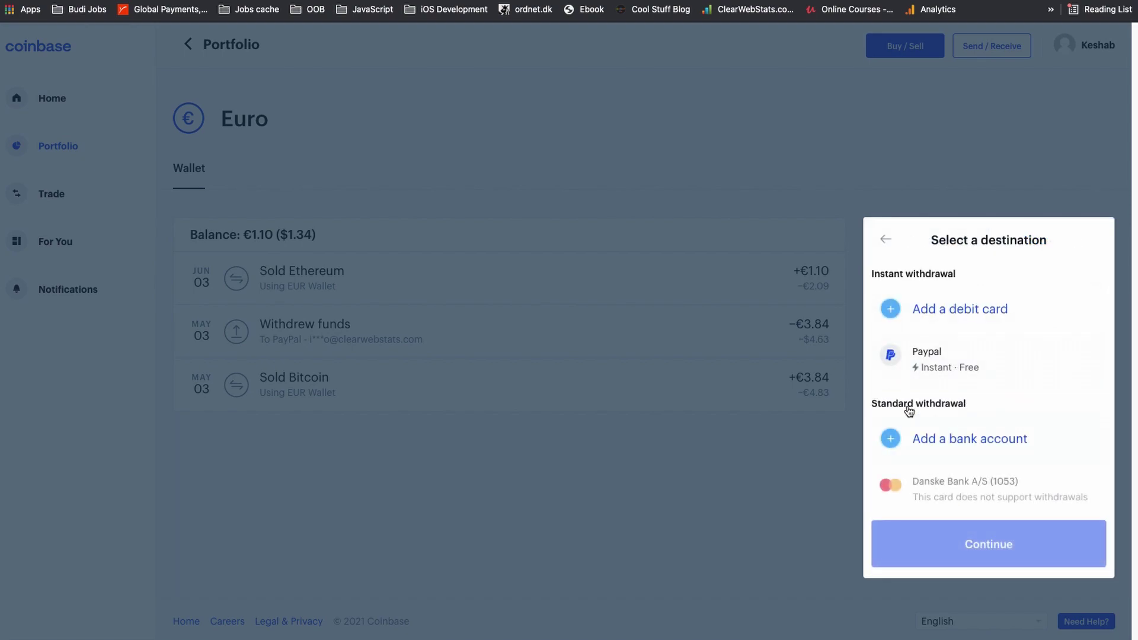
Choose Euro Bank Account as the withdrawal destination, then abandon the form and return Home
left_click(958, 506)
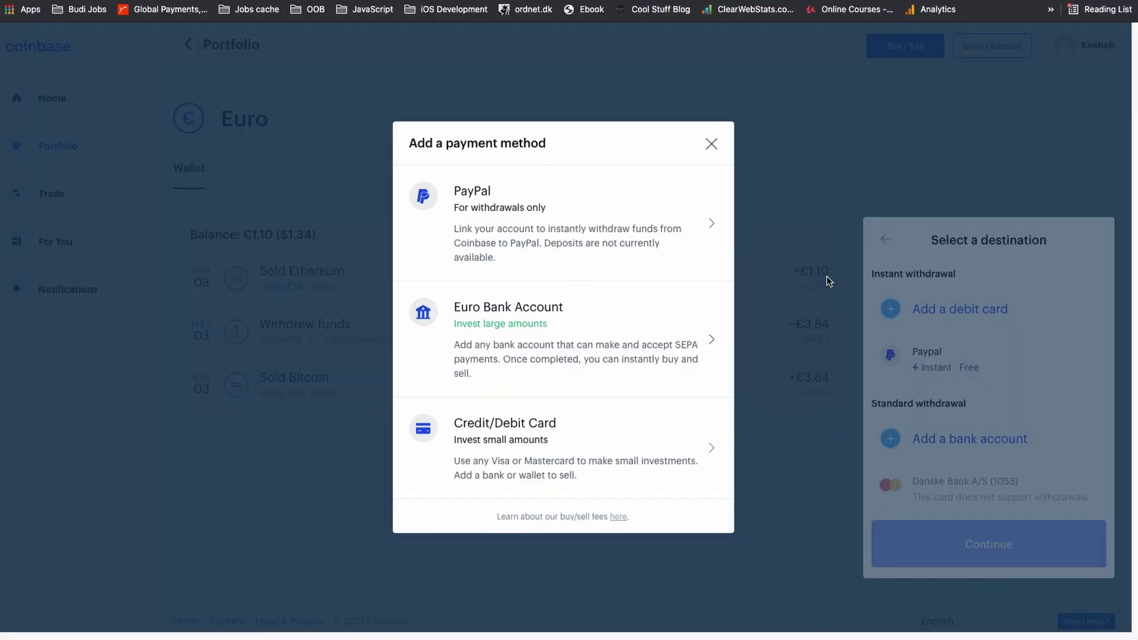
left_click(712, 144)
left_click(970, 439)
left_click(586, 338)
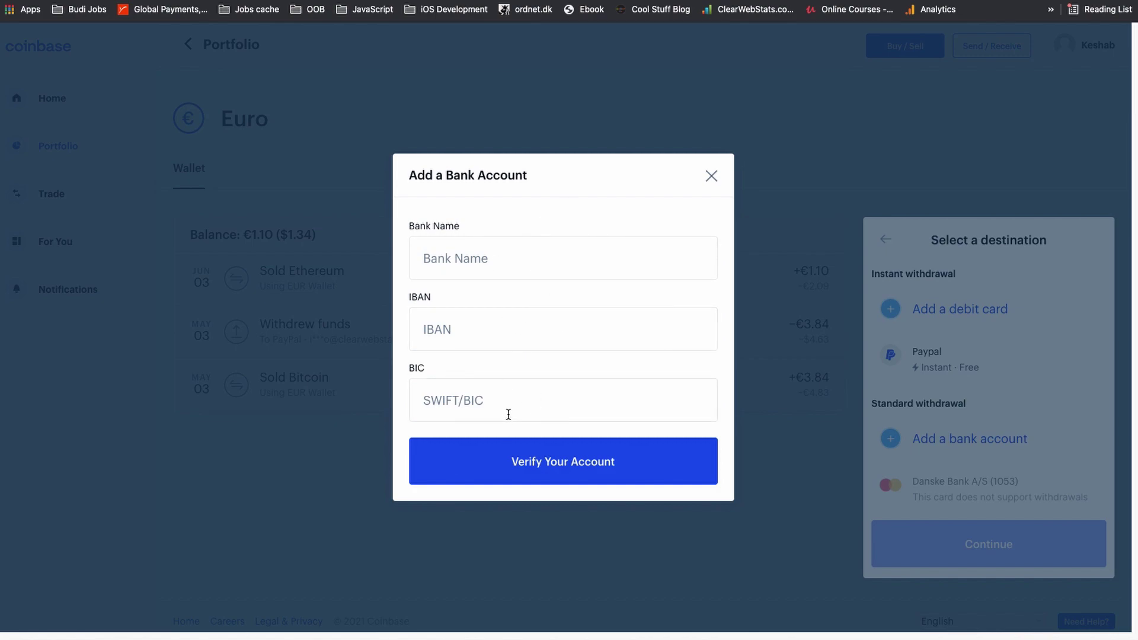
left_click(714, 182)
left_click(70, 94)
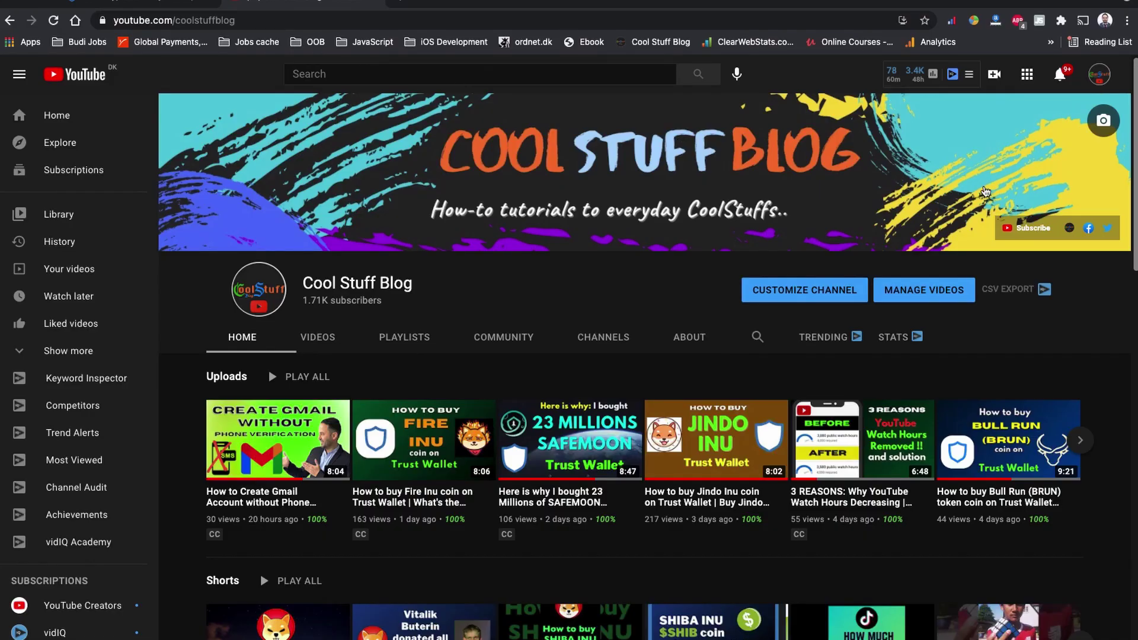
Check and dismiss the YouTube notifications, then switch to the trustwallet.com tab
left_click(1060, 75)
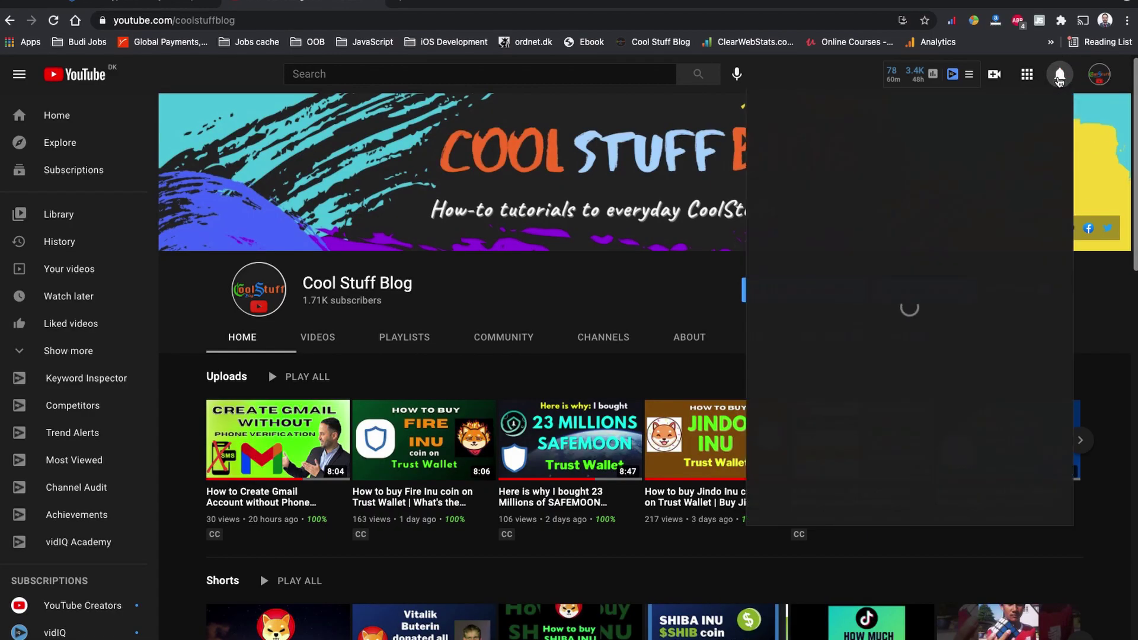
left_click(1060, 75)
scroll(537, 302, "down", 3)
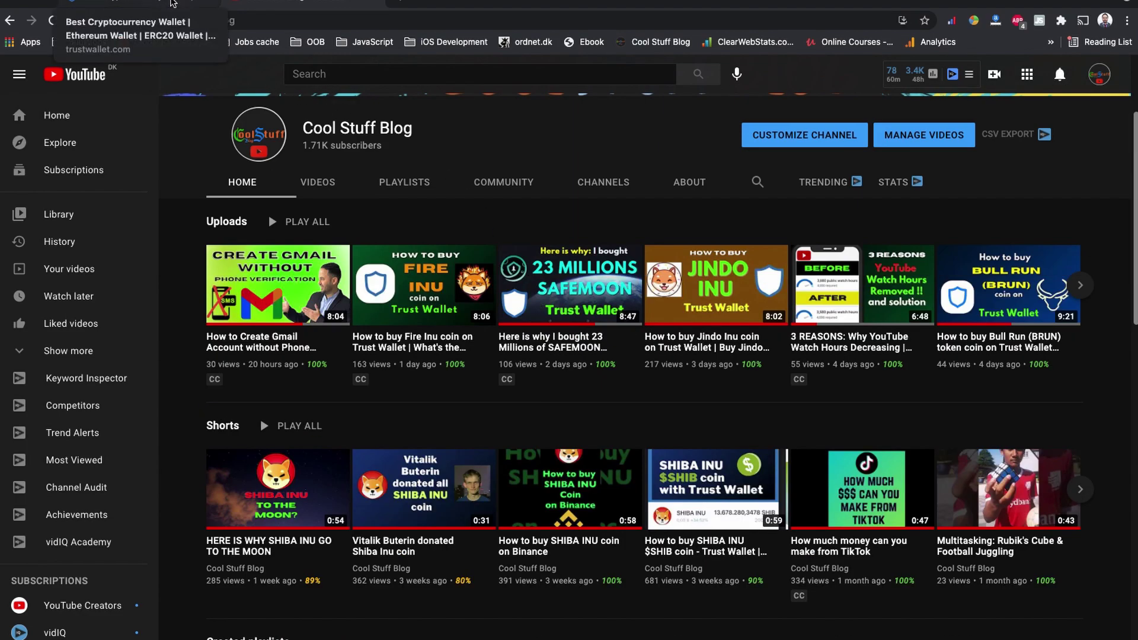
scroll(136, 9, "up", 3)
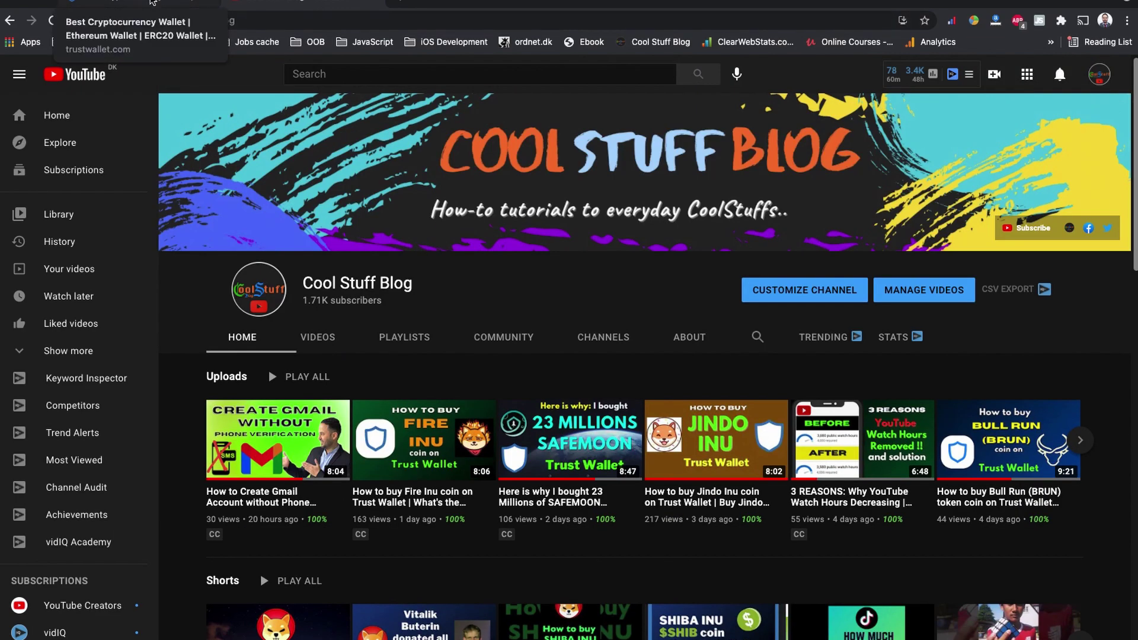
left_click(152, 2)
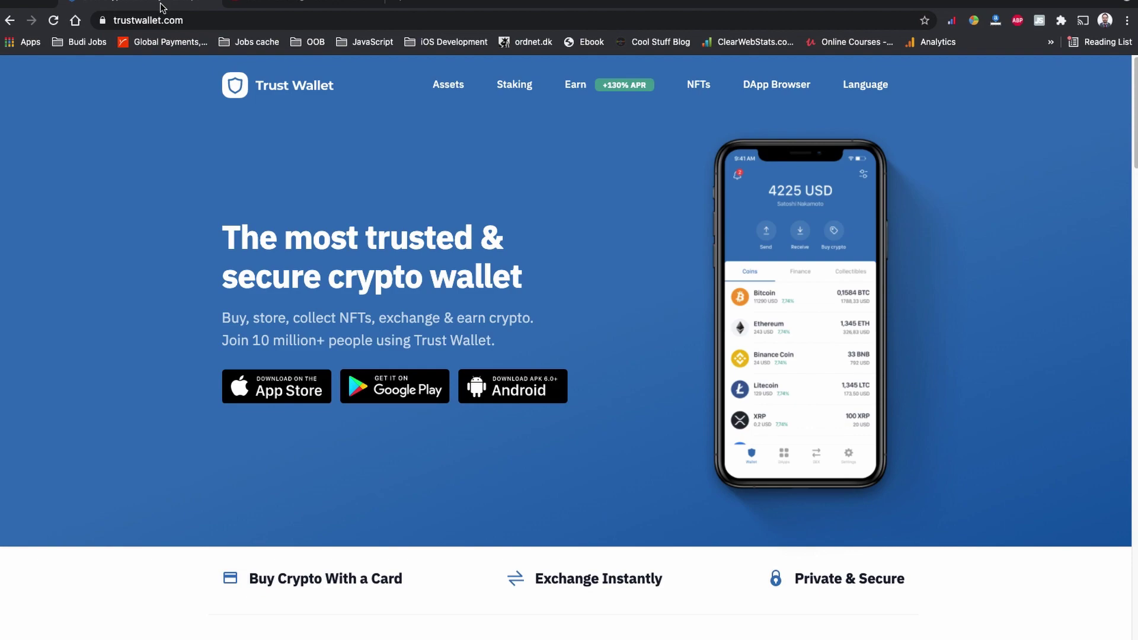